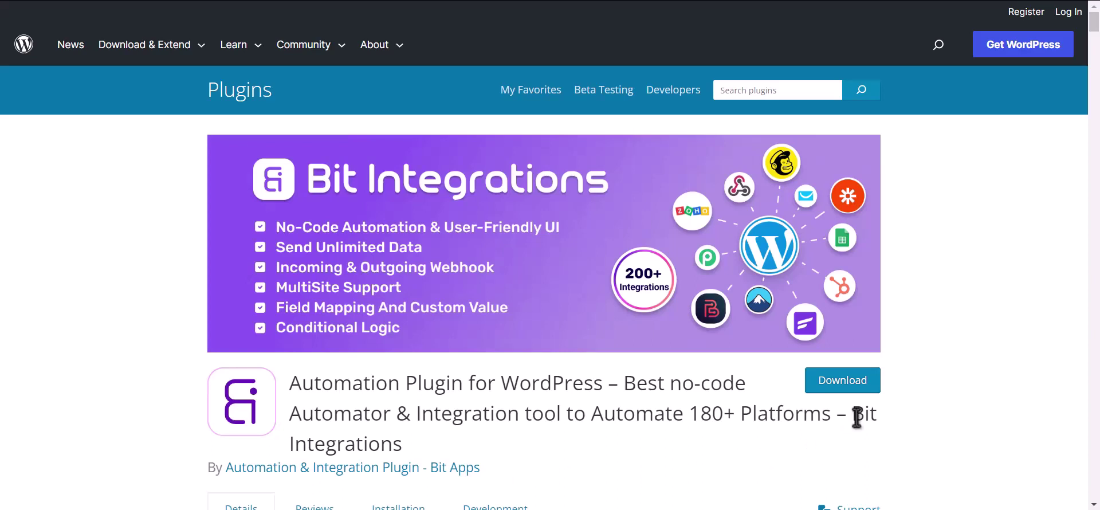
# Create a new integration triggered by MB Frontend Submission's 'Bit Integrations' form.
pyautogui.moveTo(853, 413); pyautogui.dragTo(861, 432)
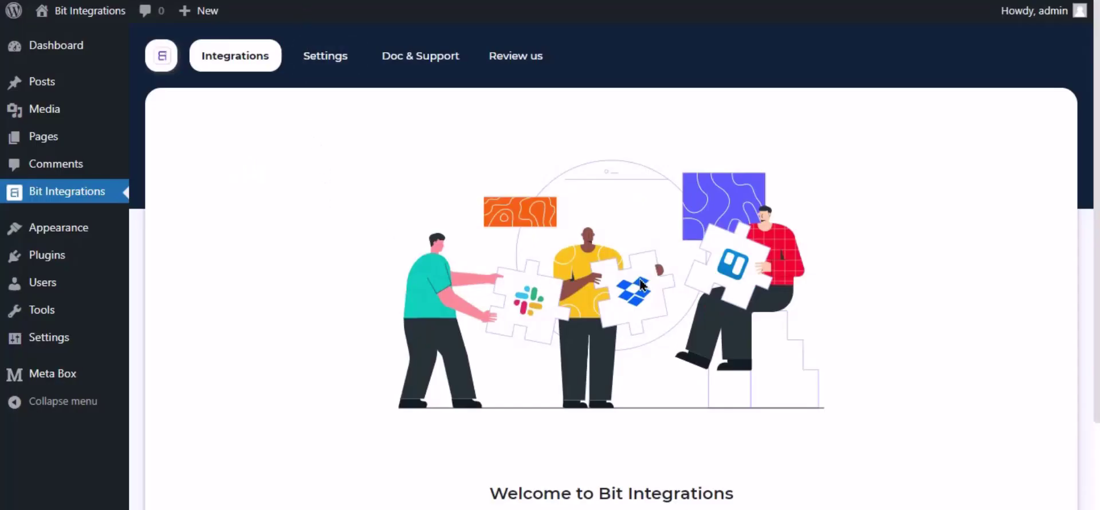
pyautogui.scroll(-3, 641, 289)
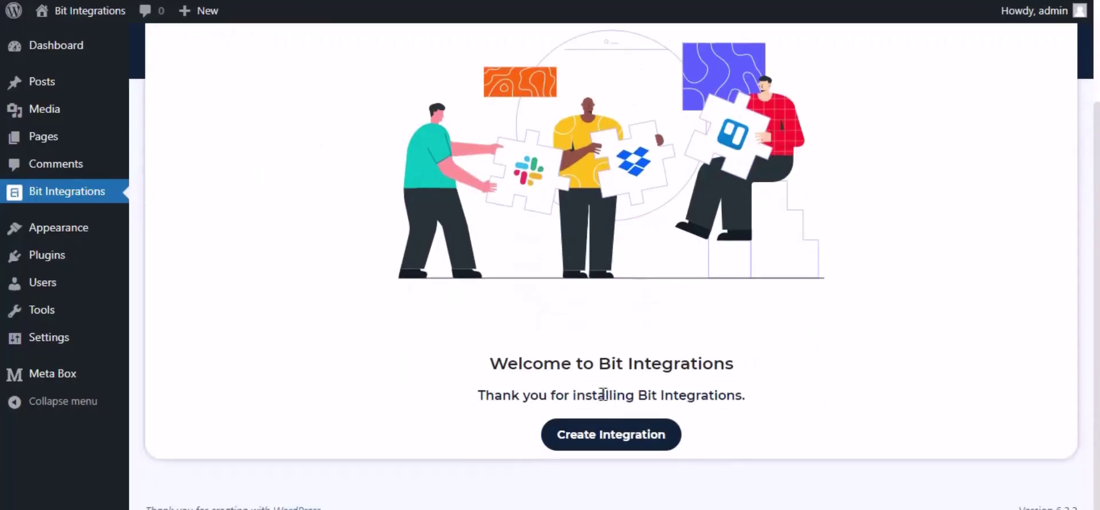
pyautogui.click(601, 427)
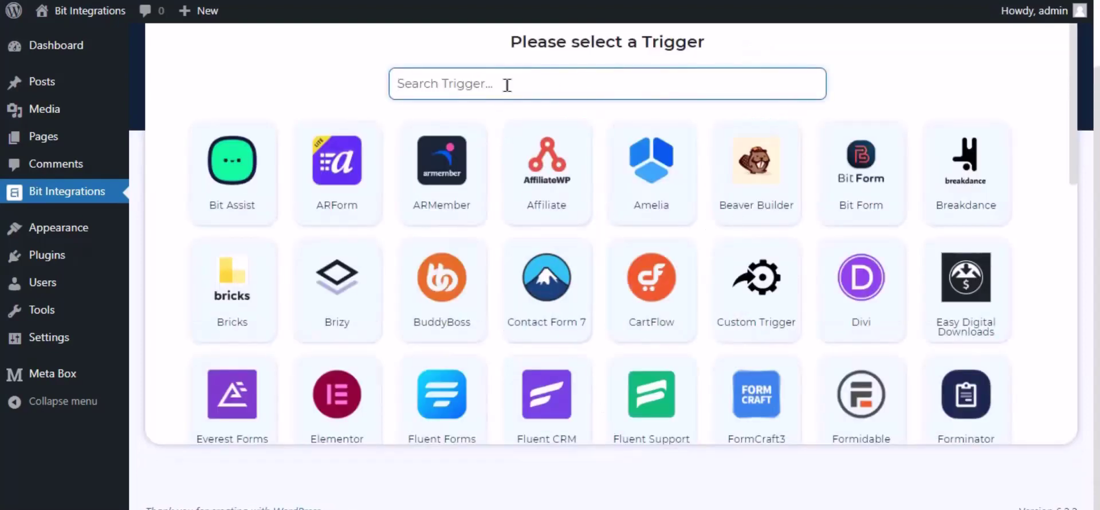
pyautogui.write('mb fr')
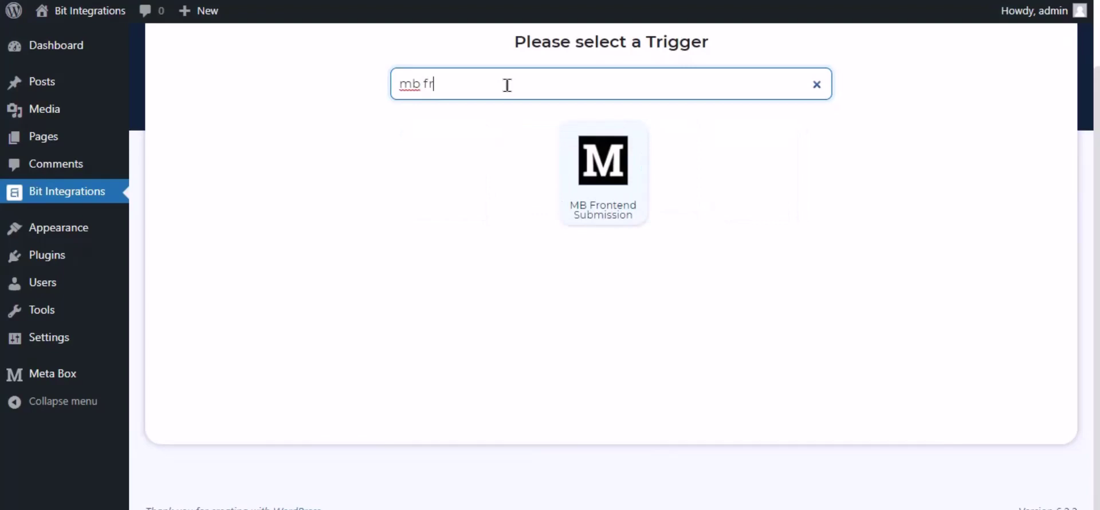
pyautogui.write('ont')
pyautogui.click(594, 194)
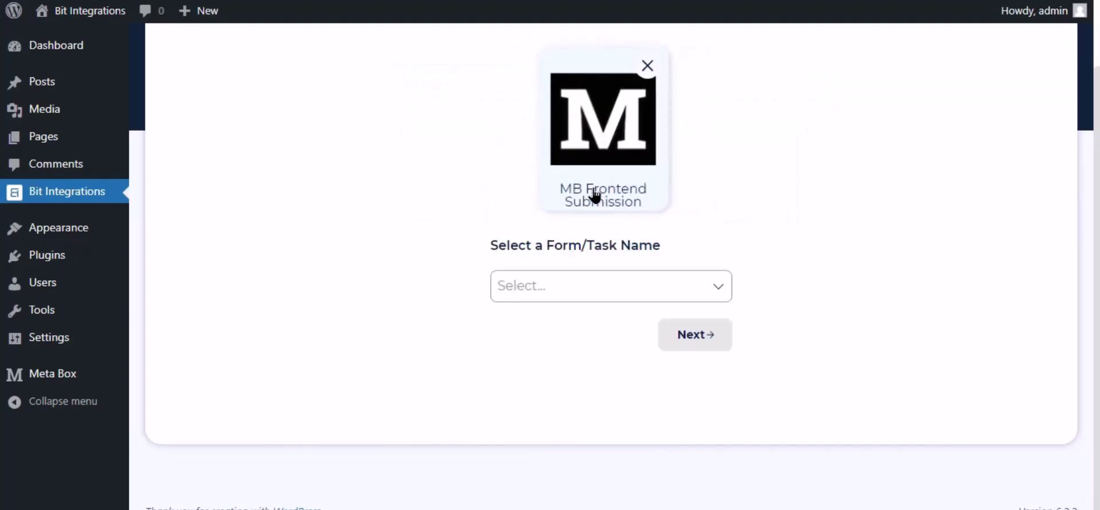
pyautogui.click(542, 285)
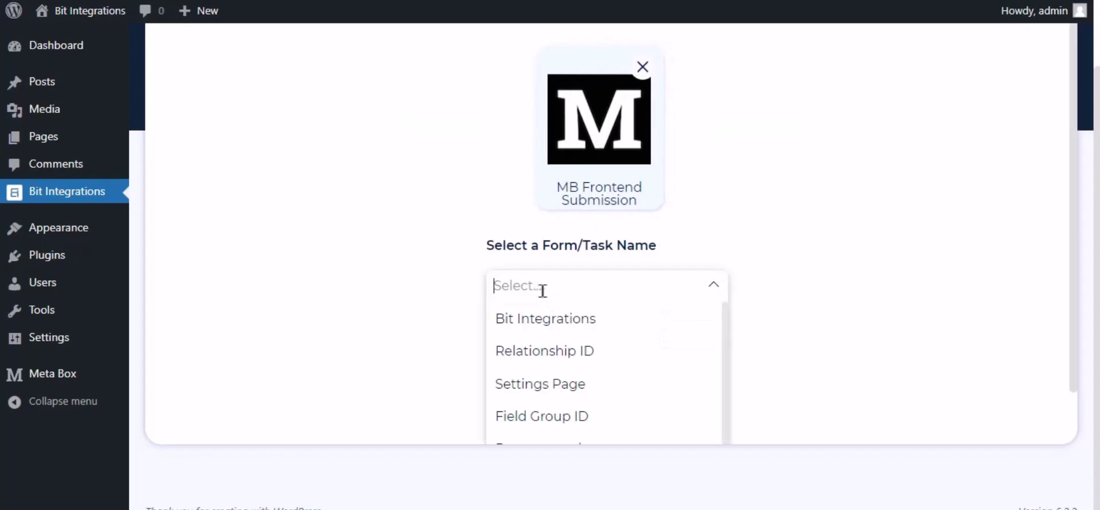
pyautogui.click(557, 321)
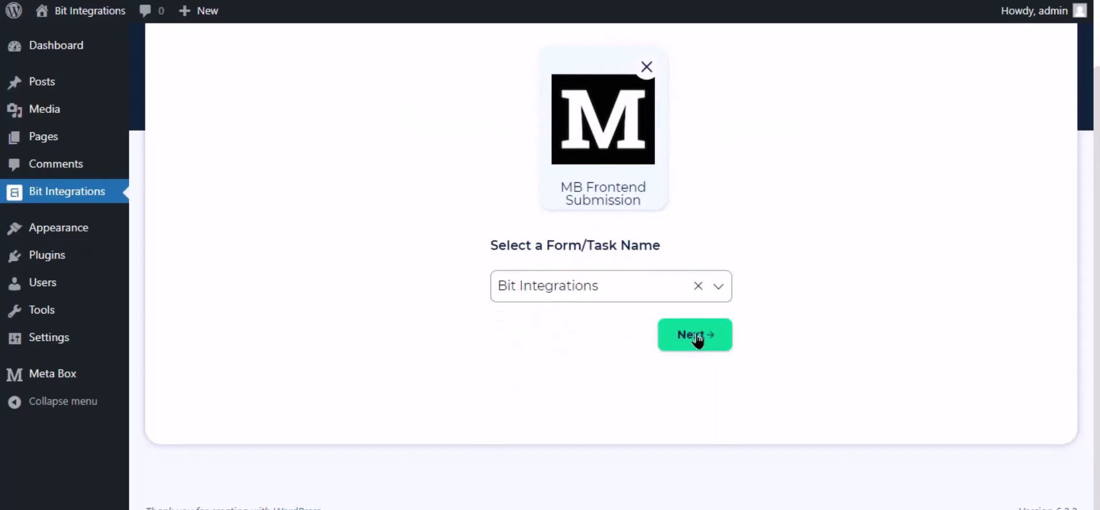
pyautogui.click(697, 337)
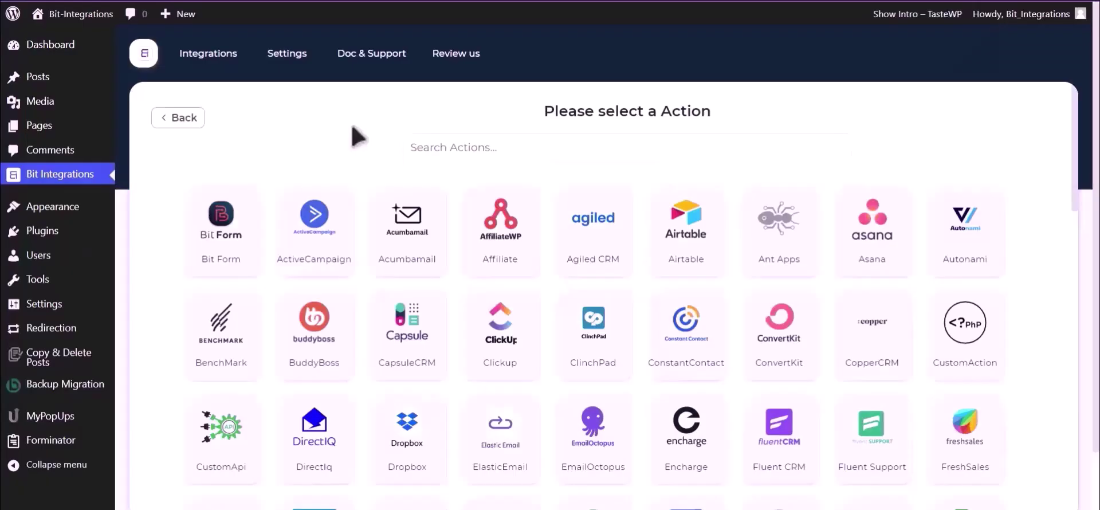
# Search actions for 'Goog', pick Google Drive, and review the client credentials note.
pyautogui.click(565, 140)
pyautogui.write('Goog')
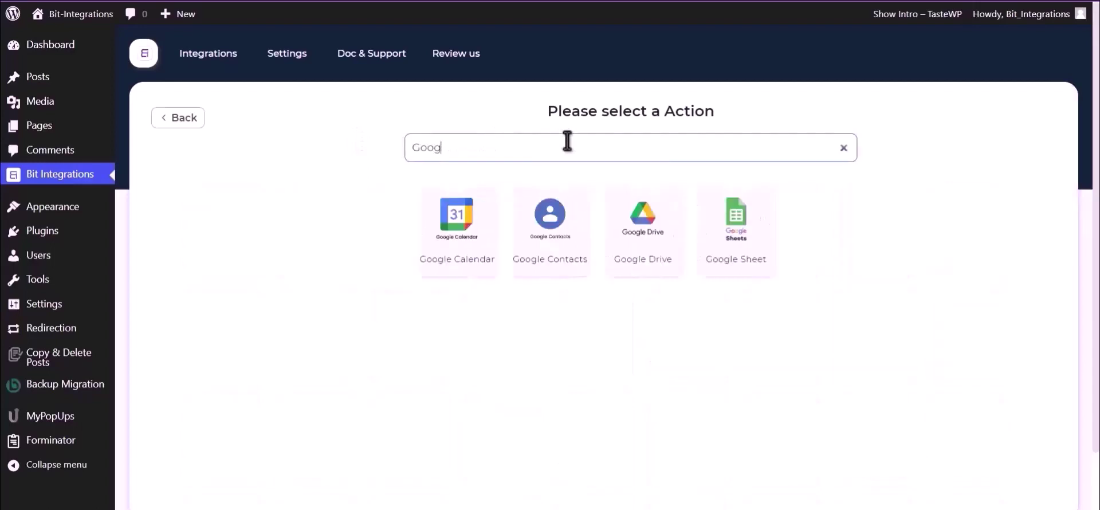
pyautogui.click(635, 229)
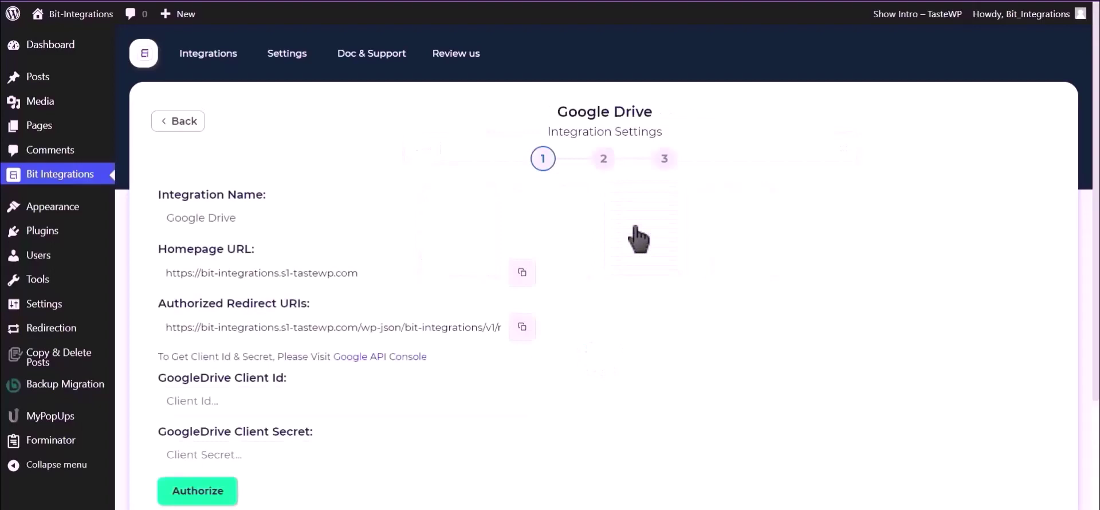
pyautogui.scroll(-2, 639, 237)
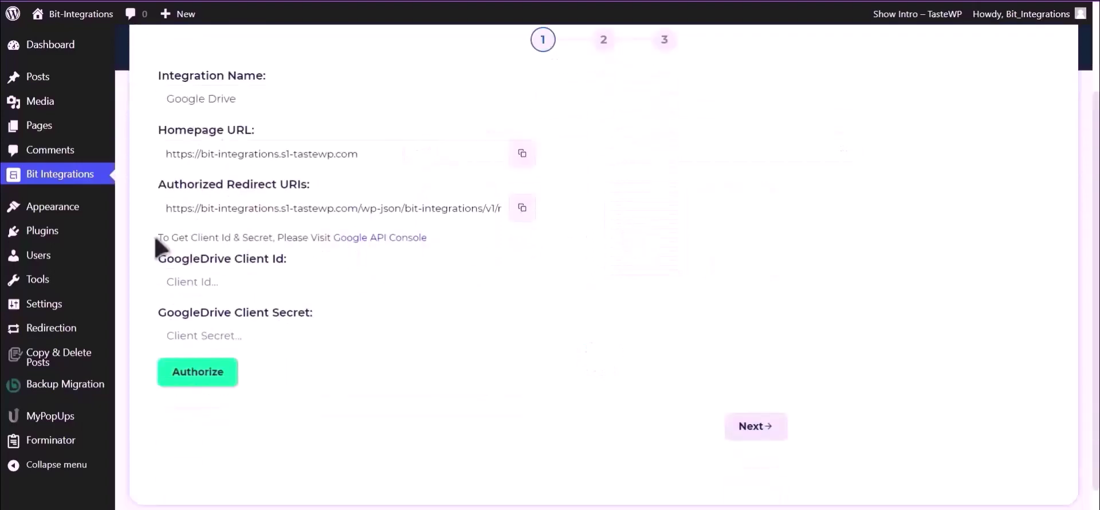
pyautogui.moveTo(158, 238); pyautogui.dragTo(324, 239)
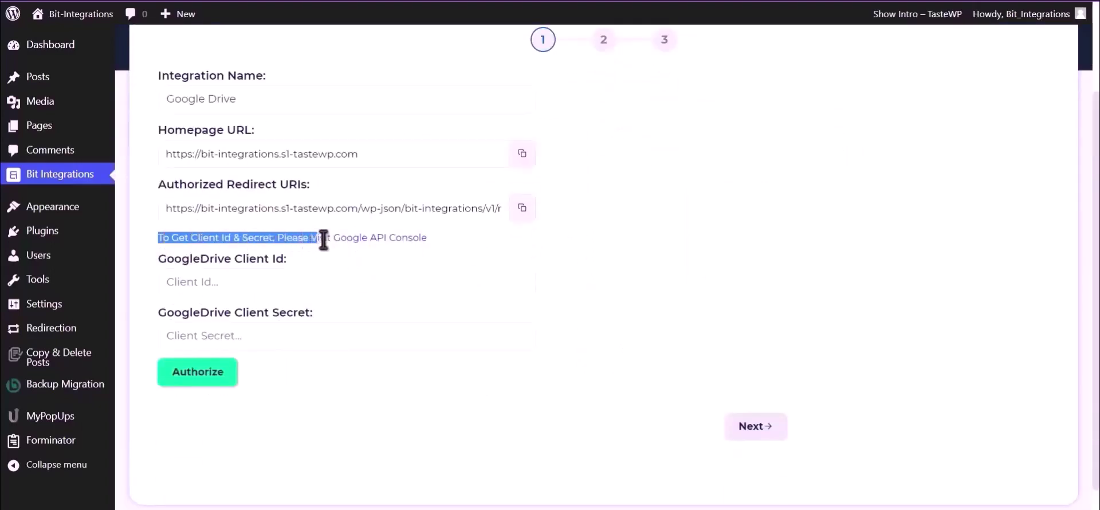
pyautogui.click(351, 238)
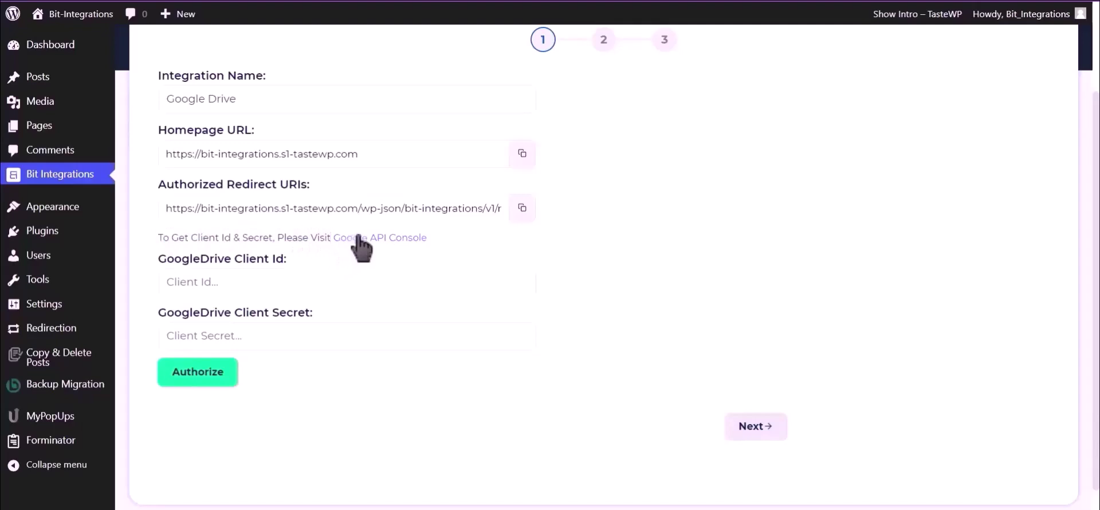
# Find 'Google Drive API' in the API Console, enable it, then go to Credentials.
pyautogui.click(358, 238)
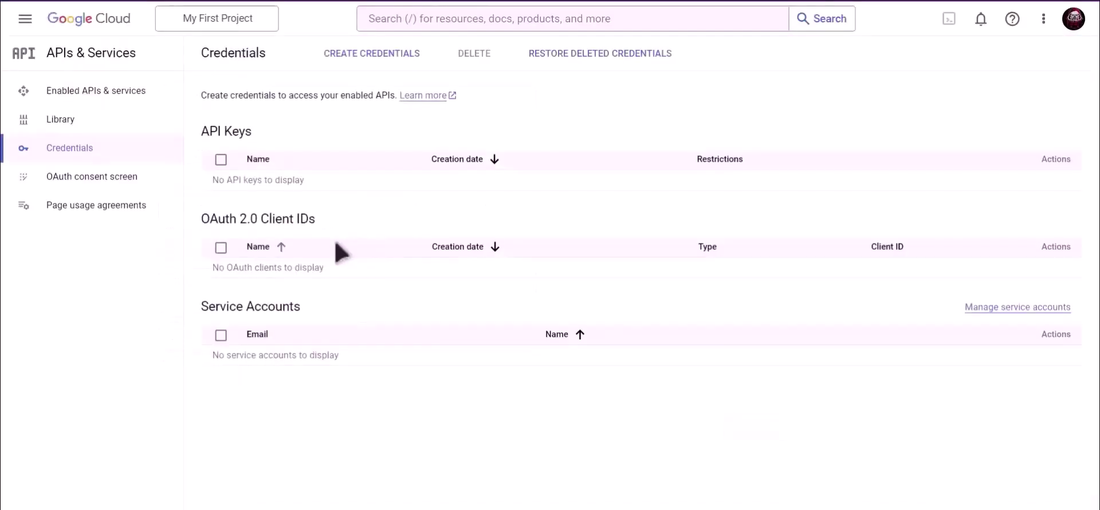
pyautogui.click(486, 18)
pyautogui.write('Google')
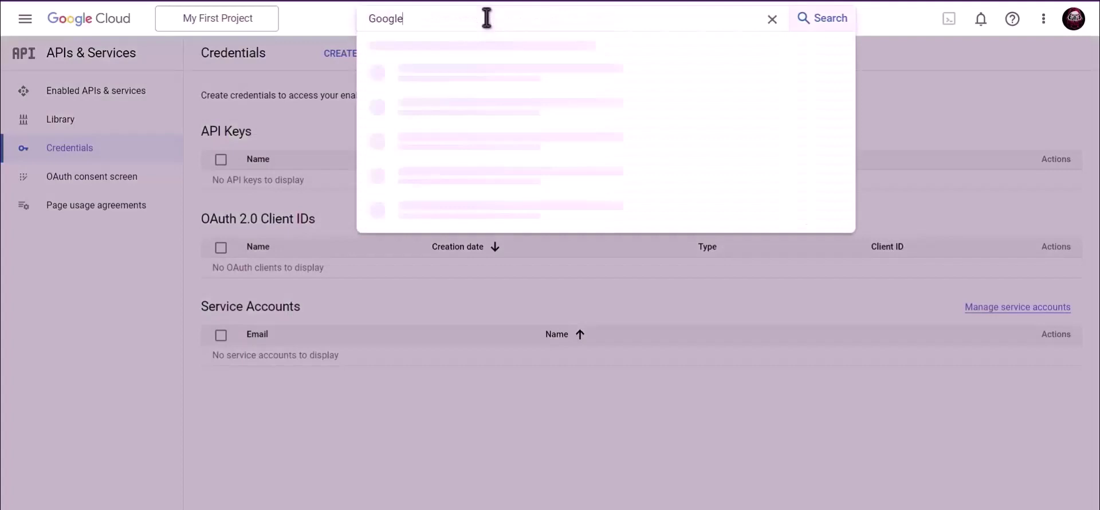
pyautogui.write(' Drive API')
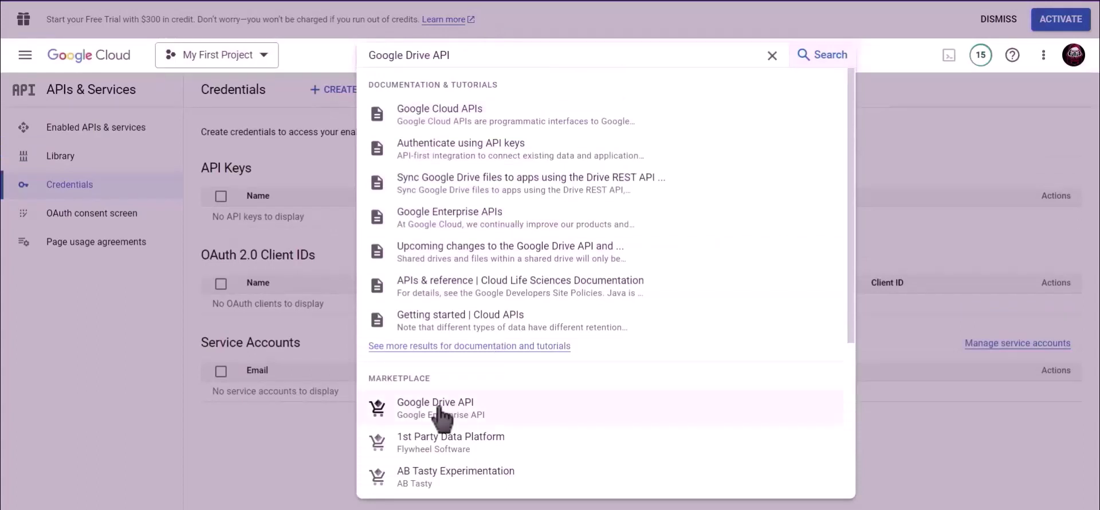
pyautogui.click(436, 405)
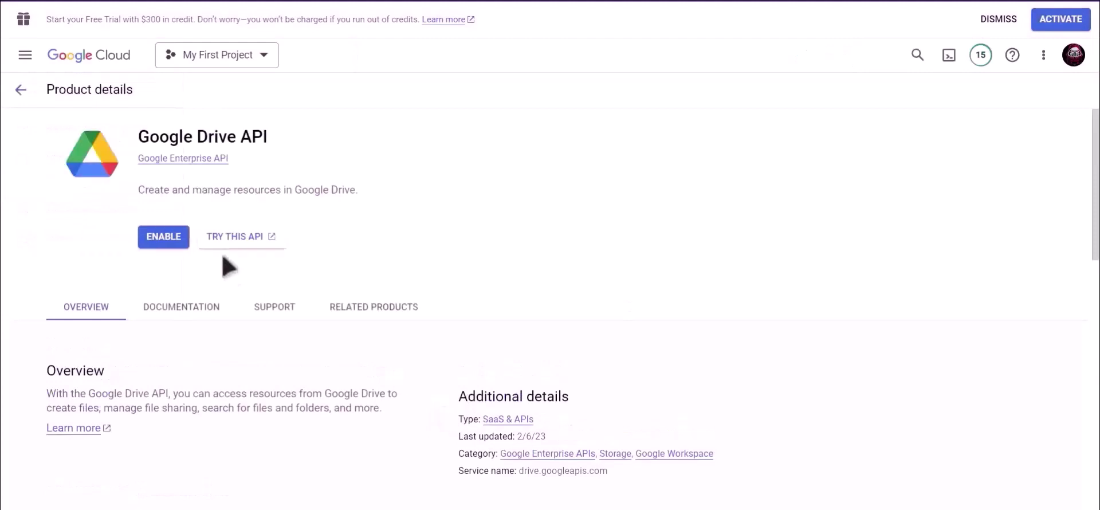
pyautogui.click(170, 239)
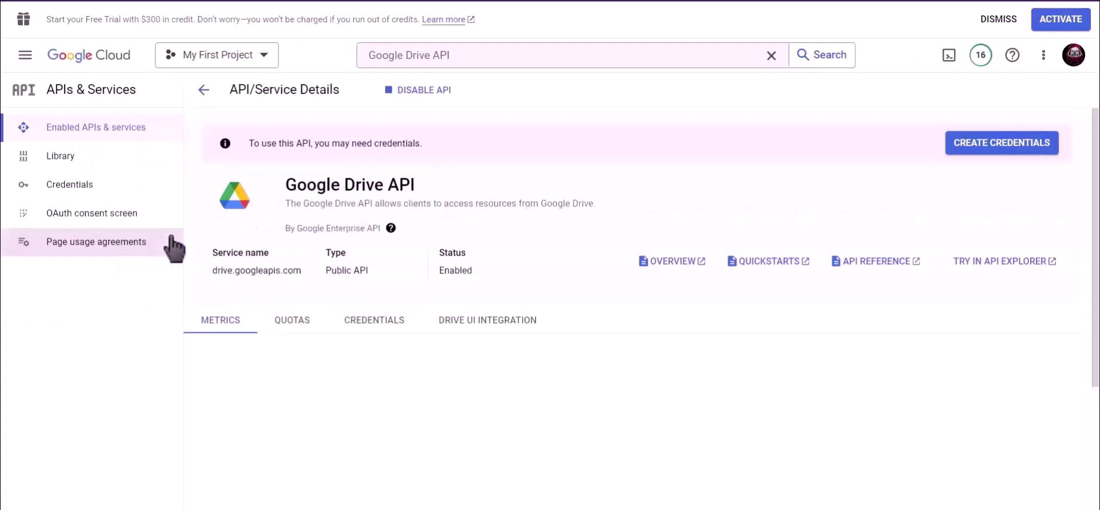
pyautogui.click(92, 185)
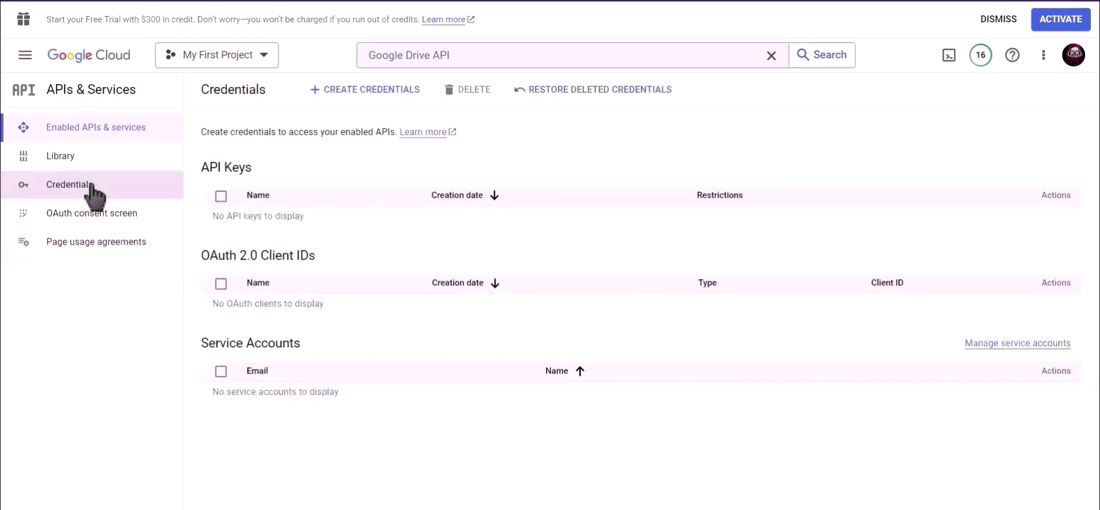
# Start an OAuth client ID of type Web application named 'Bit Integrations'.
pyautogui.click(367, 97)
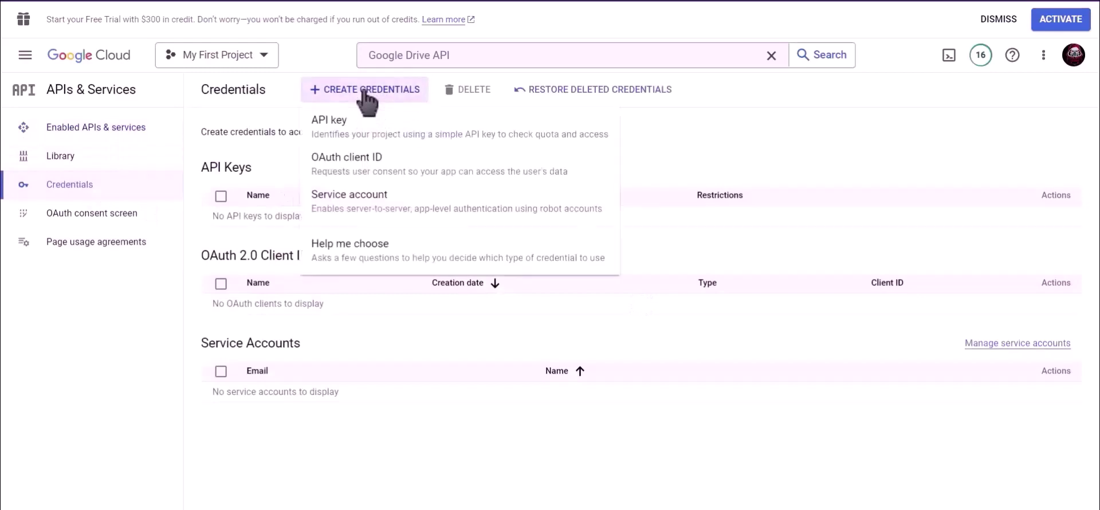
pyautogui.click(415, 171)
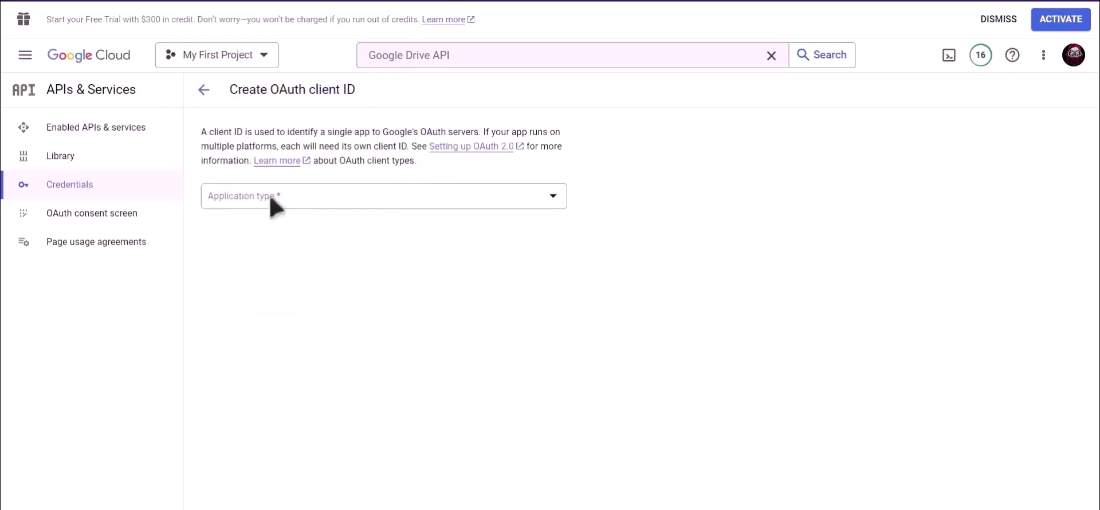
pyautogui.click(284, 204)
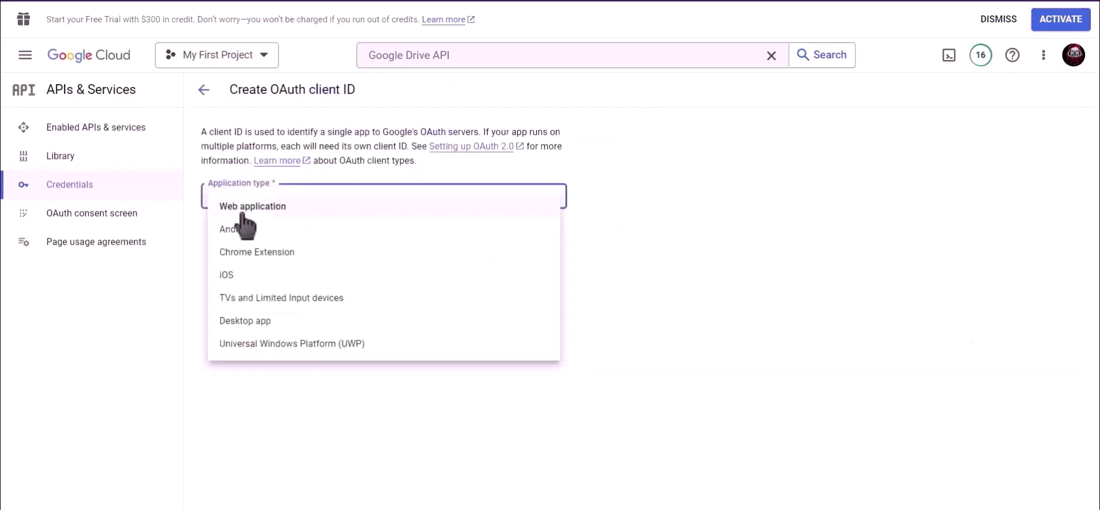
pyautogui.click(298, 206)
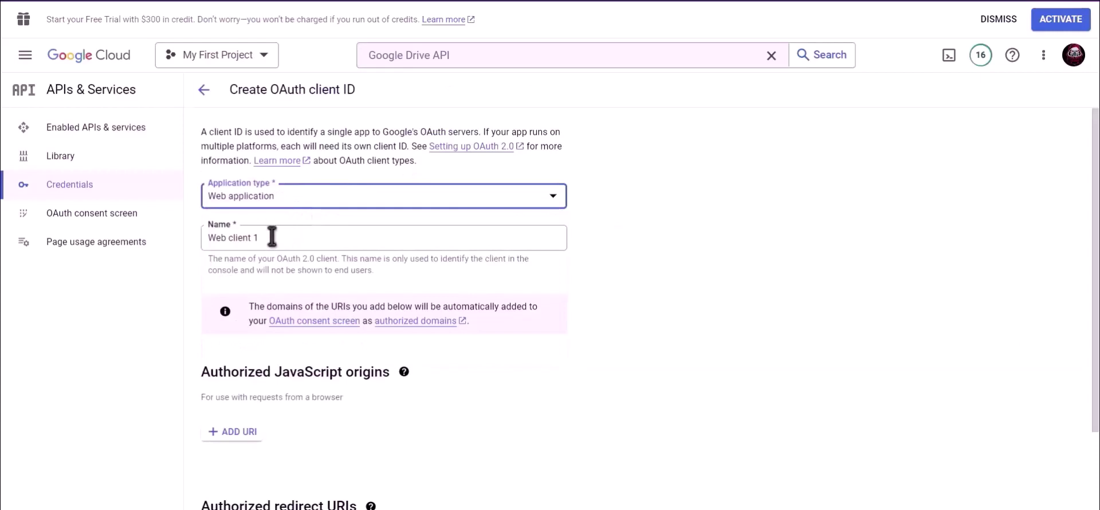
pyautogui.tripleClick(246, 236)
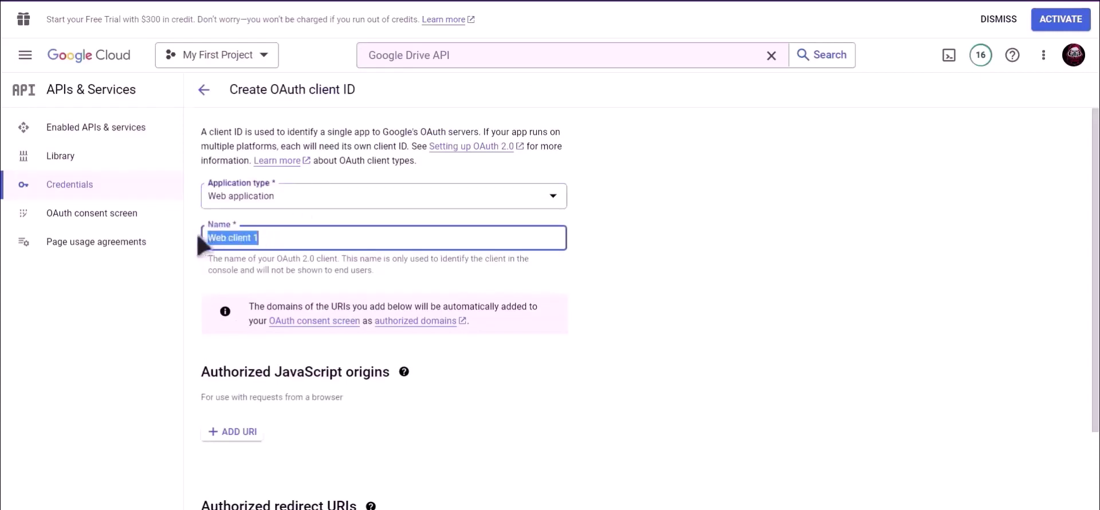
pyautogui.write('Bit Integrations')
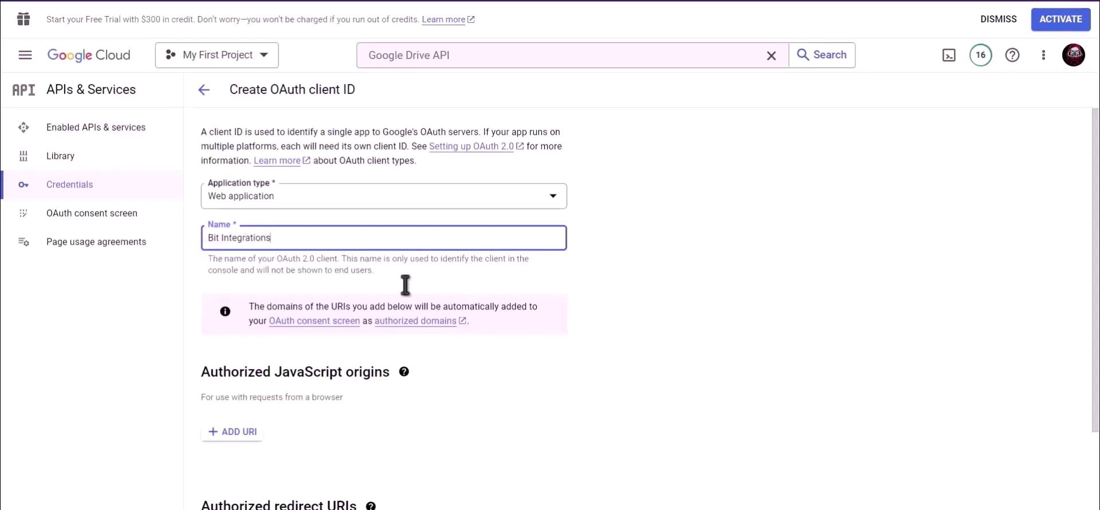
pyautogui.click(582, 283)
pyautogui.scroll(-3, 582, 284)
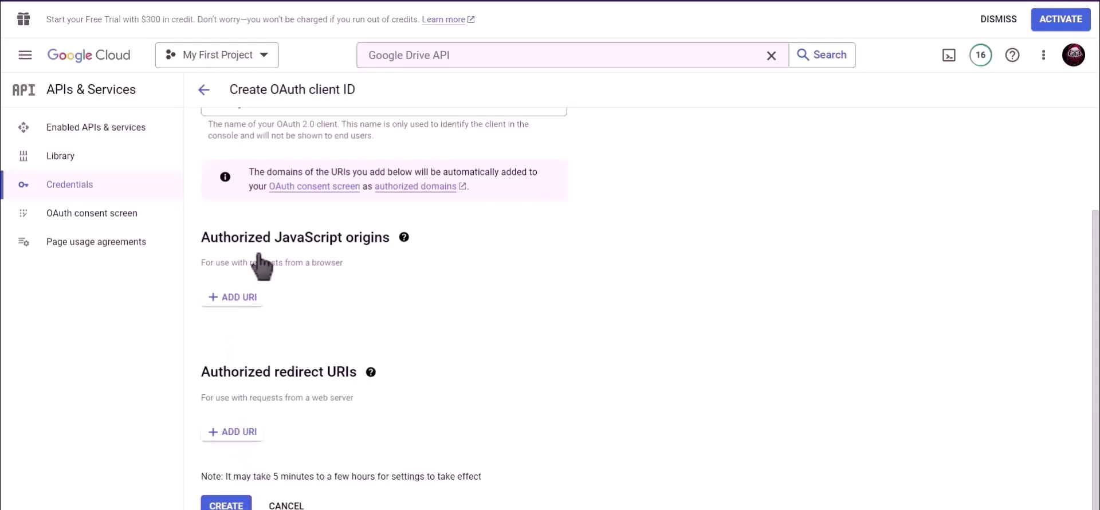
# Copy the authorized redirect URI from the Bit Integrations settings page.
pyautogui.hotkey('alt', 'Tab')
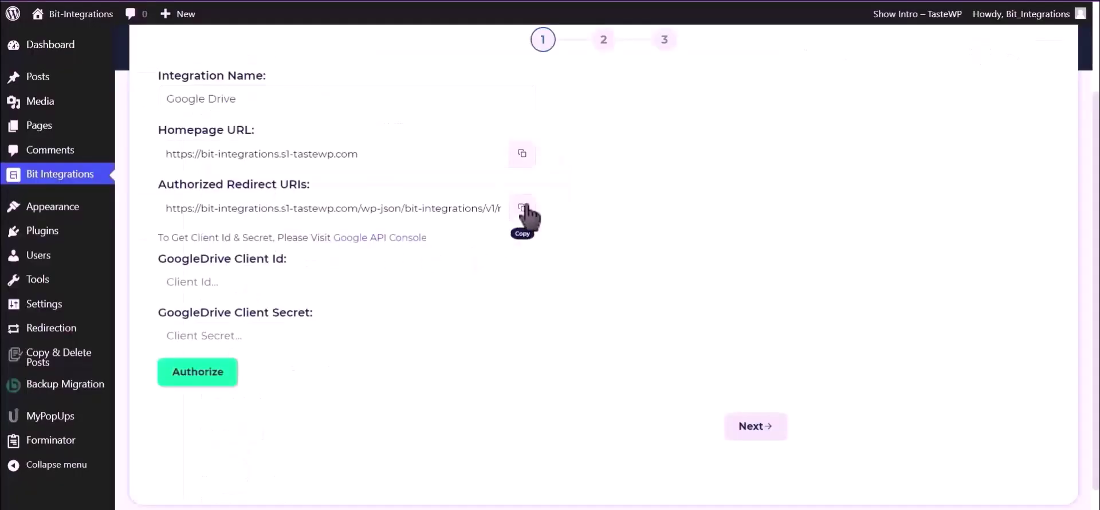
pyautogui.click(522, 207)
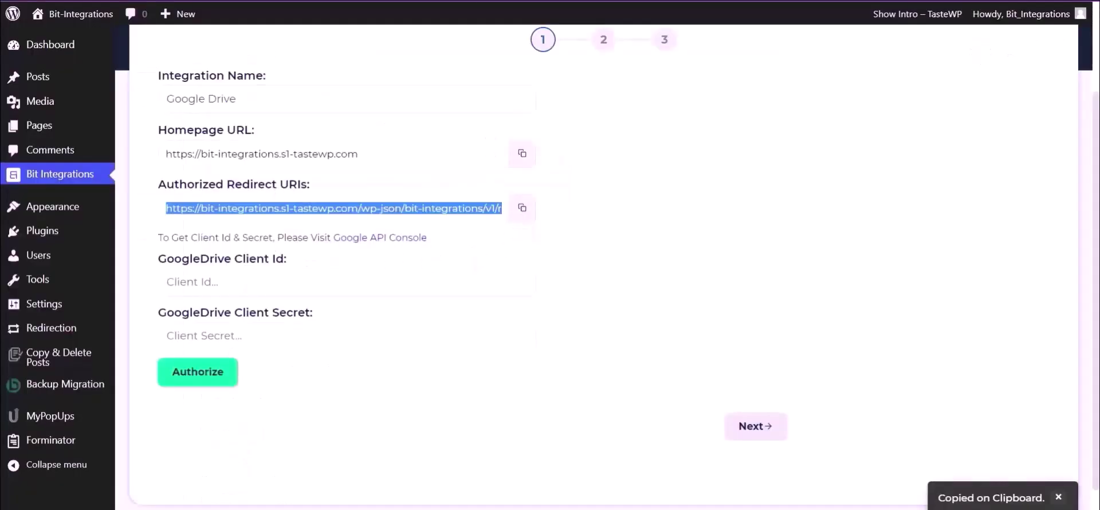
pyautogui.hotkey('alt', 'Tab')
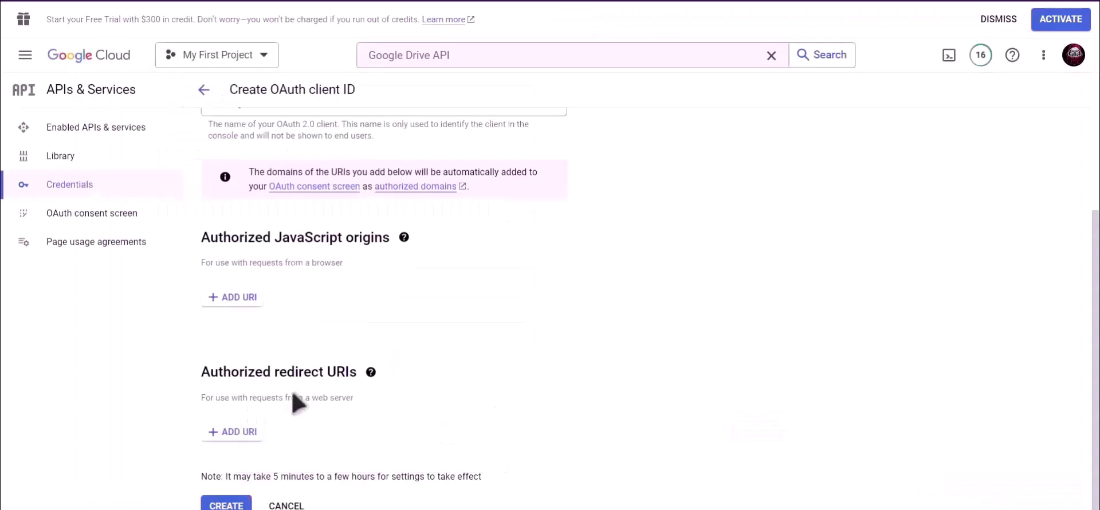
# Paste the copied URL as an authorized redirect URI and create the OAuth client.
pyautogui.click(239, 436)
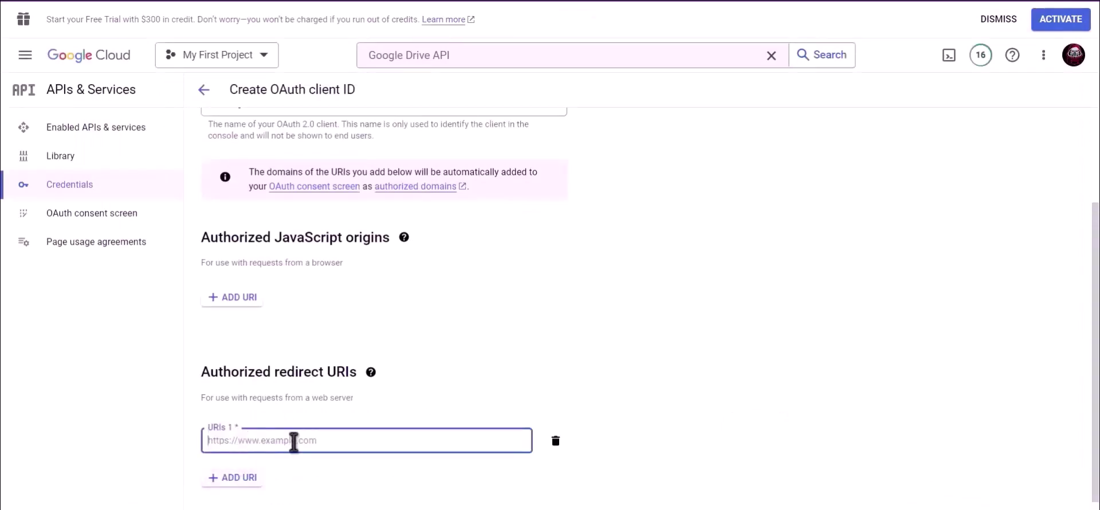
pyautogui.hotkey('ctrl', 'v')
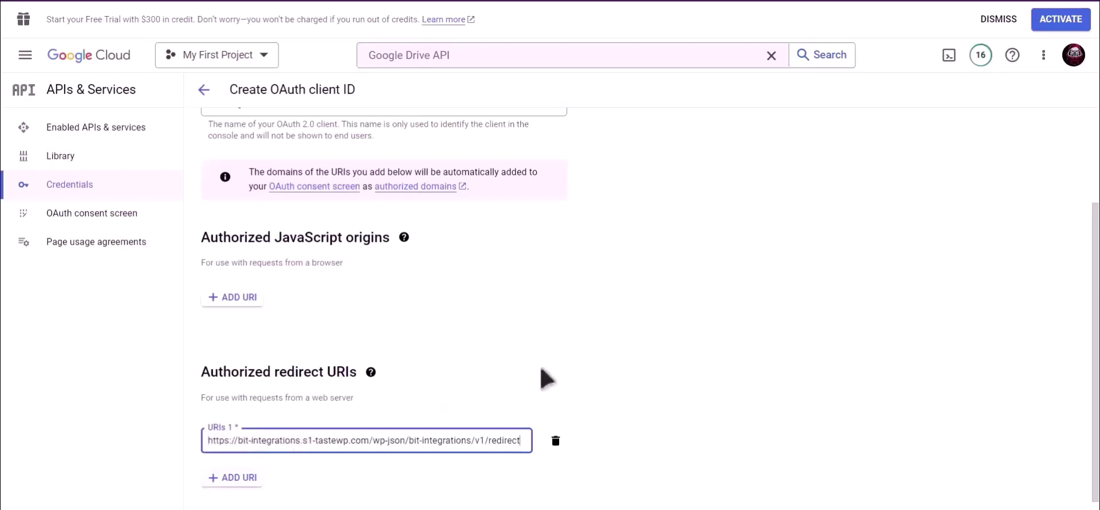
pyautogui.scroll(-1, 544, 380)
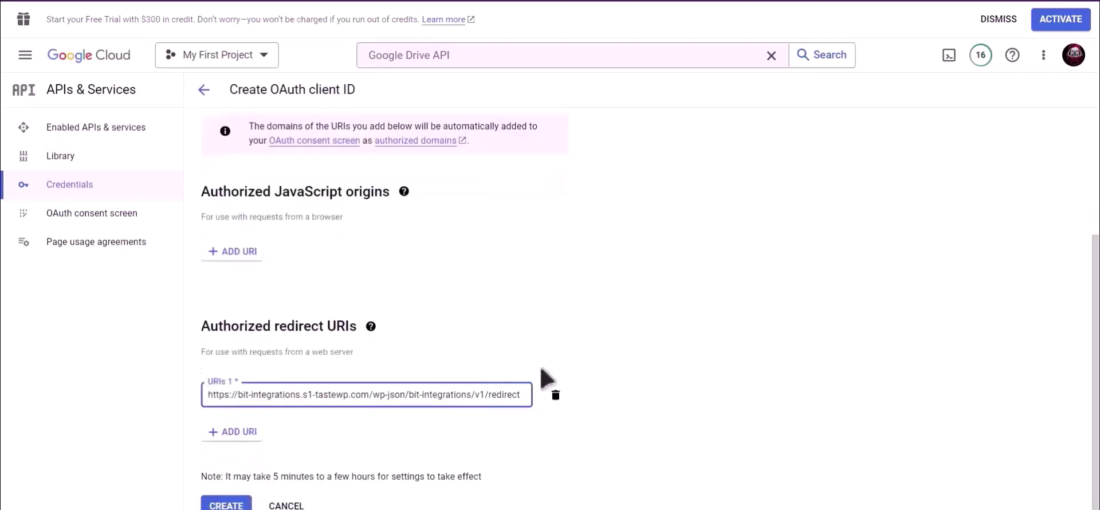
pyautogui.click(227, 506)
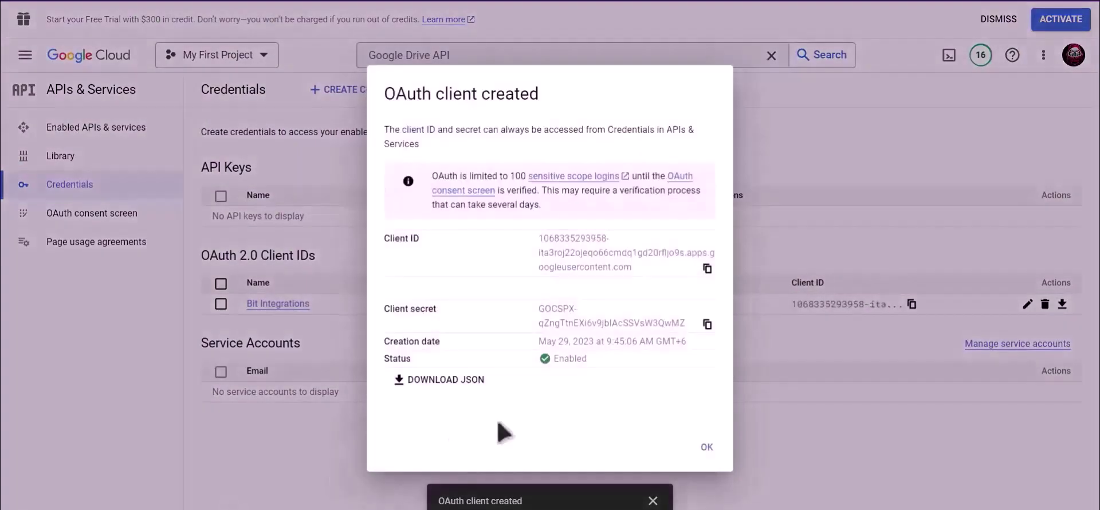
# Copy the new Client ID into the GoogleDrive Client Id field.
pyautogui.moveTo(430, 238); pyautogui.dragTo(381, 238)
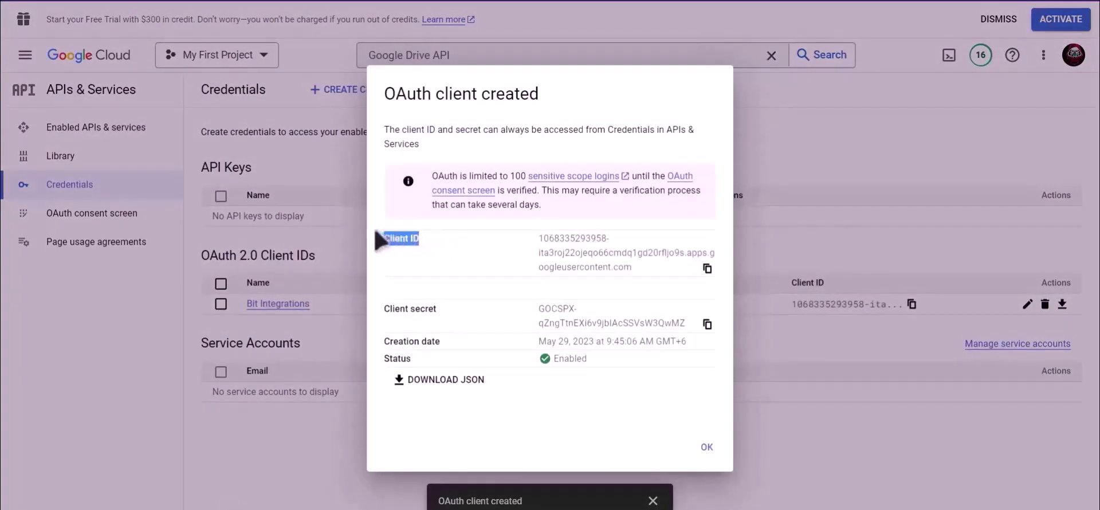
pyautogui.click(708, 268)
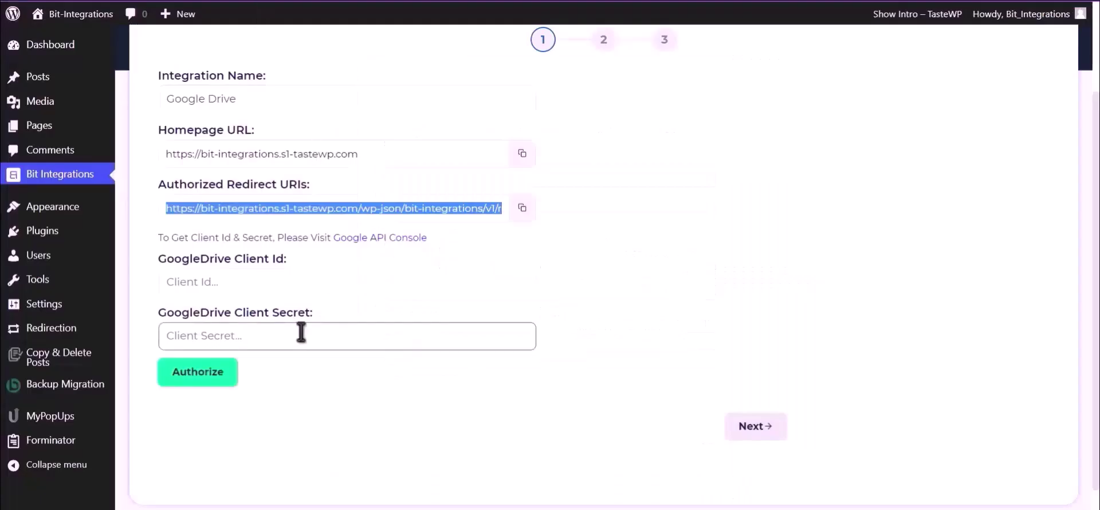
pyautogui.click(272, 287)
pyautogui.hotkey('ctrl', 'v')
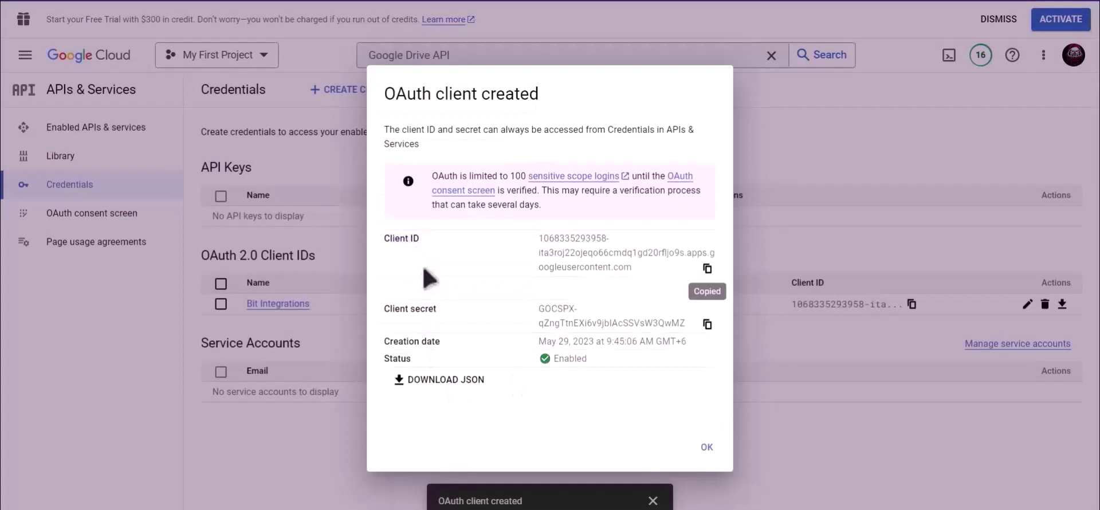
# Copy the Client secret into the GoogleDrive Client Secret field.
pyautogui.moveTo(438, 310); pyautogui.dragTo(383, 310)
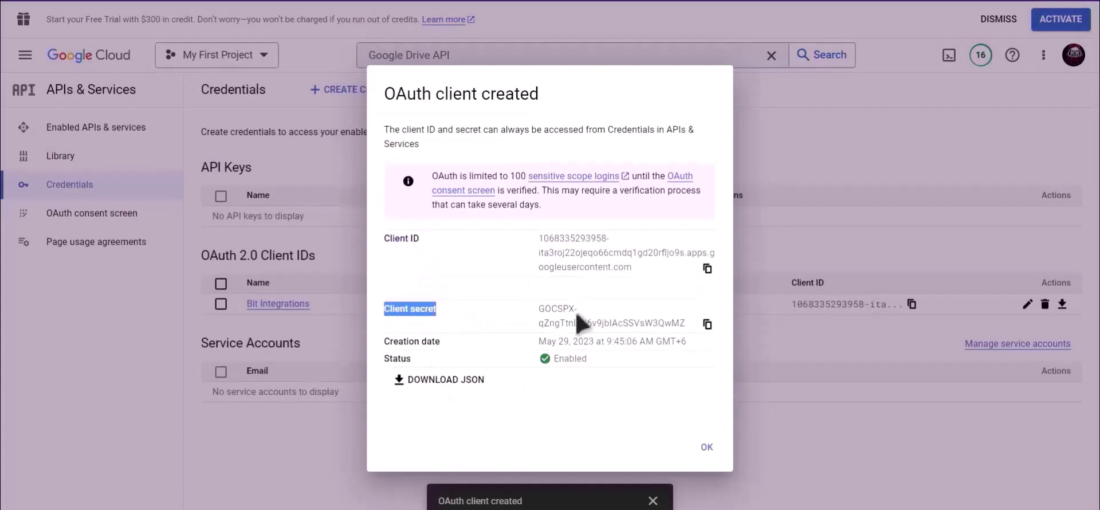
pyautogui.click(707, 325)
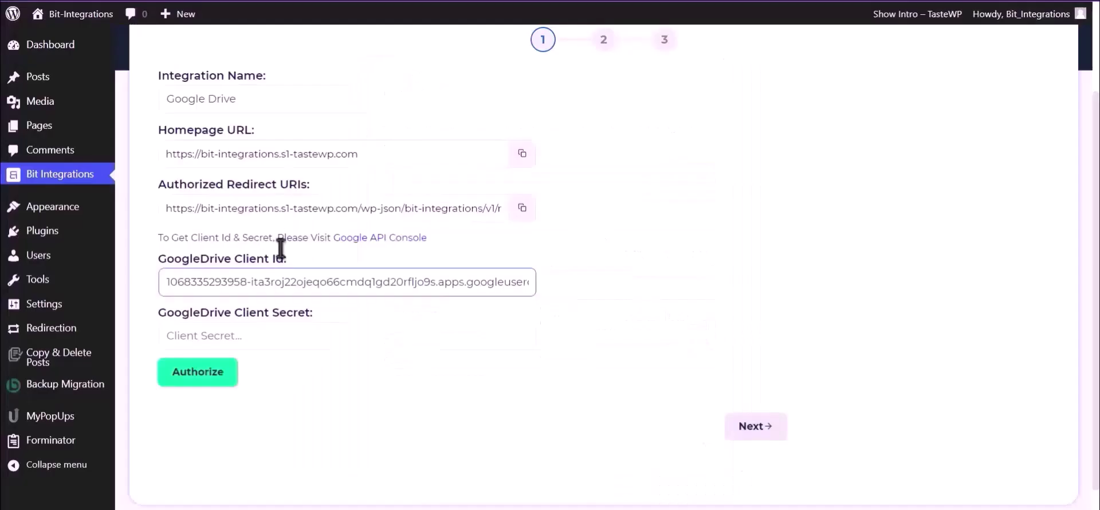
pyautogui.click(262, 338)
pyautogui.hotkey('ctrl', 'v')
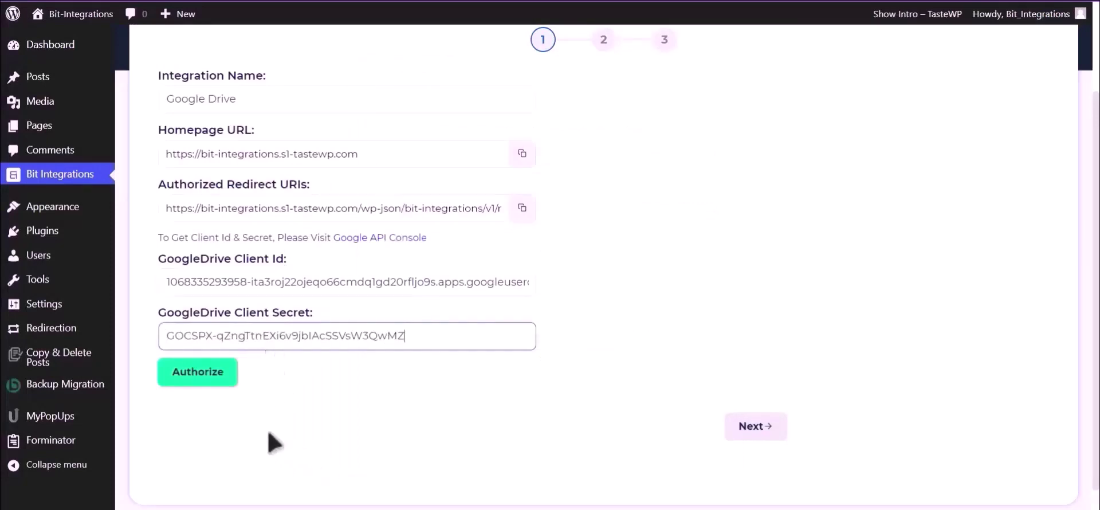
# Authorize Google Drive with the Google account, proceeding past the unverified s1-tastewp.com warning.
pyautogui.click(195, 378)
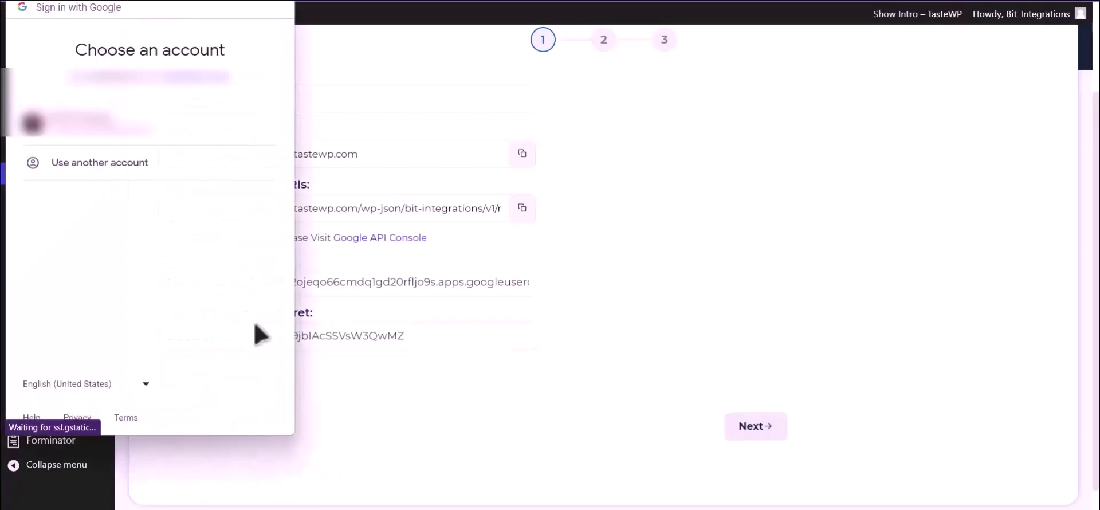
pyautogui.click(163, 137)
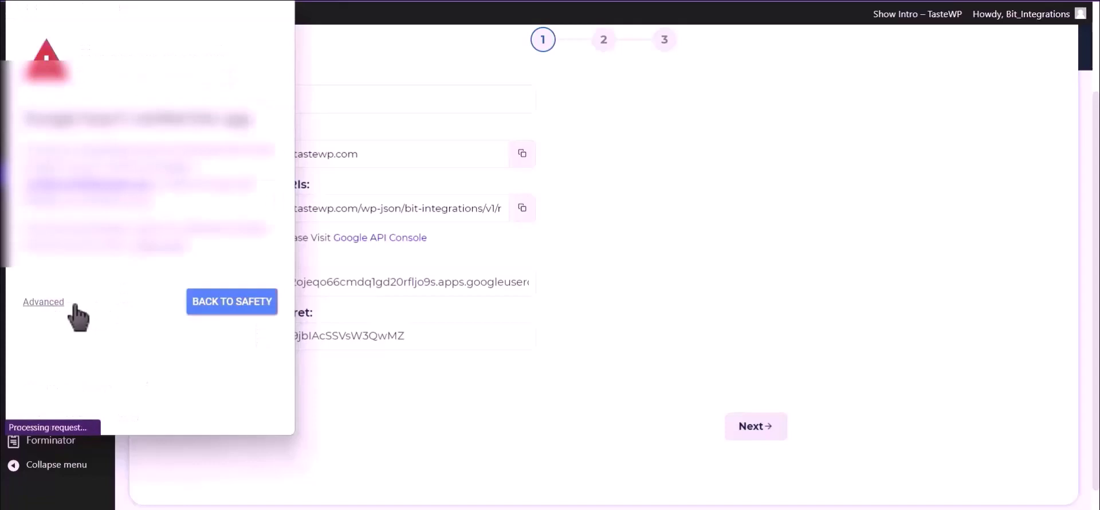
pyautogui.click(53, 302)
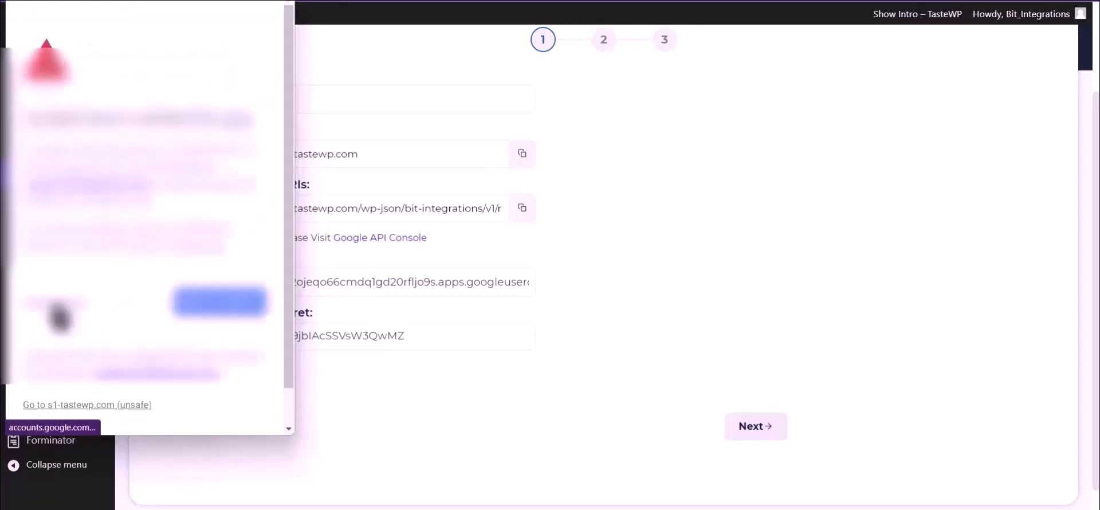
pyautogui.click(117, 405)
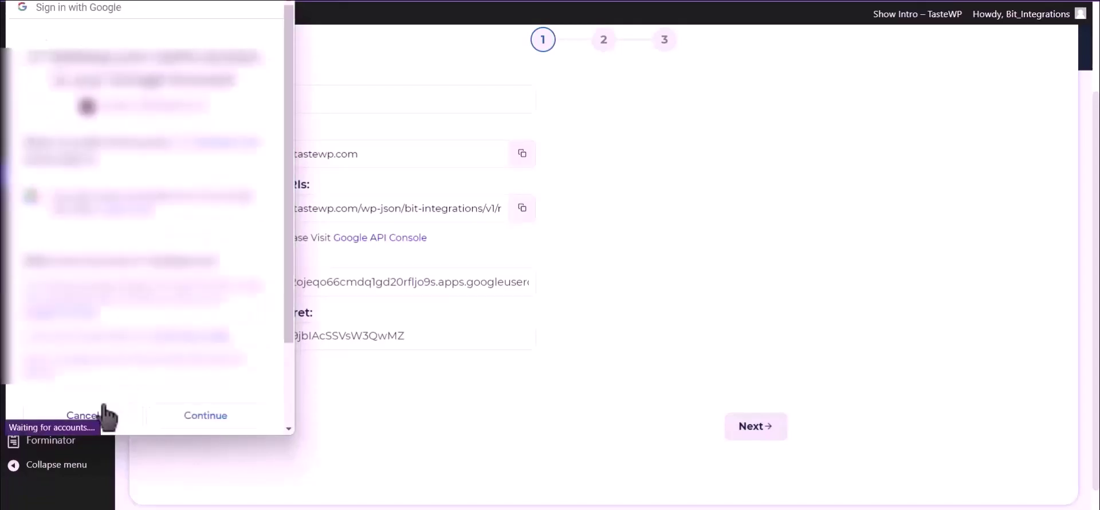
pyautogui.click(222, 416)
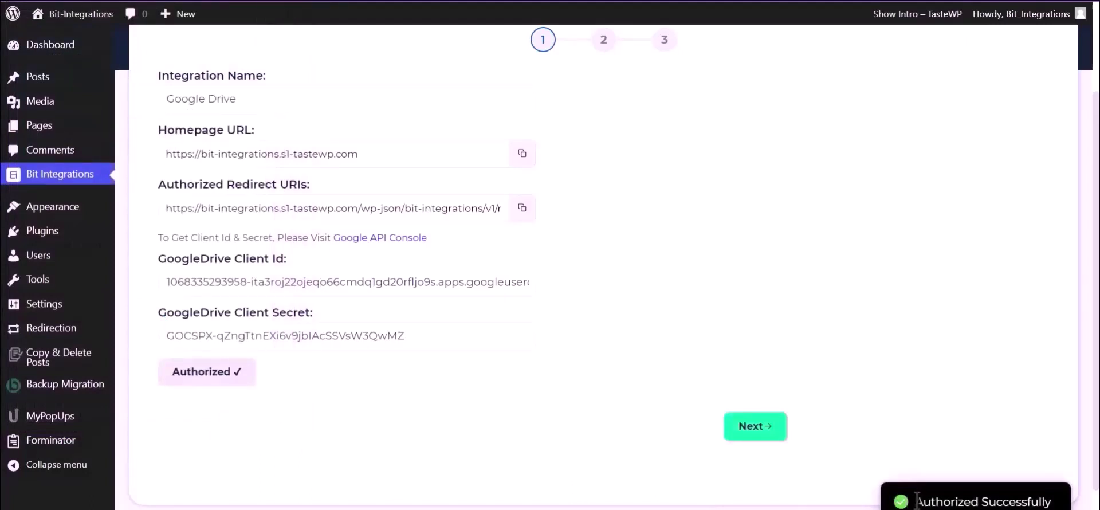
pyautogui.moveTo(916, 501); pyautogui.dragTo(1052, 503)
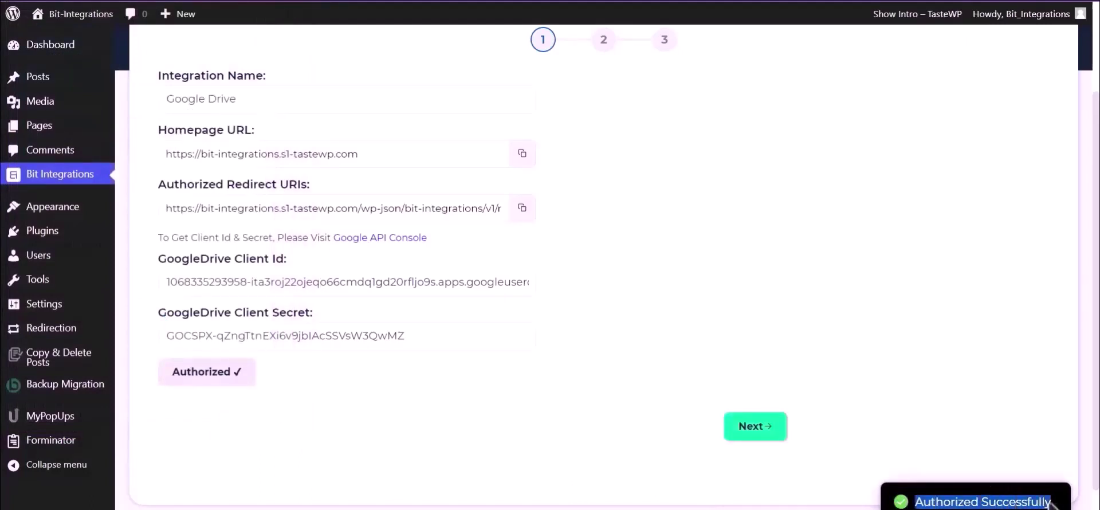
# Map Upload file-1 to the 'Bit Integrations' Drive folder and save the integration.
pyautogui.click(761, 434)
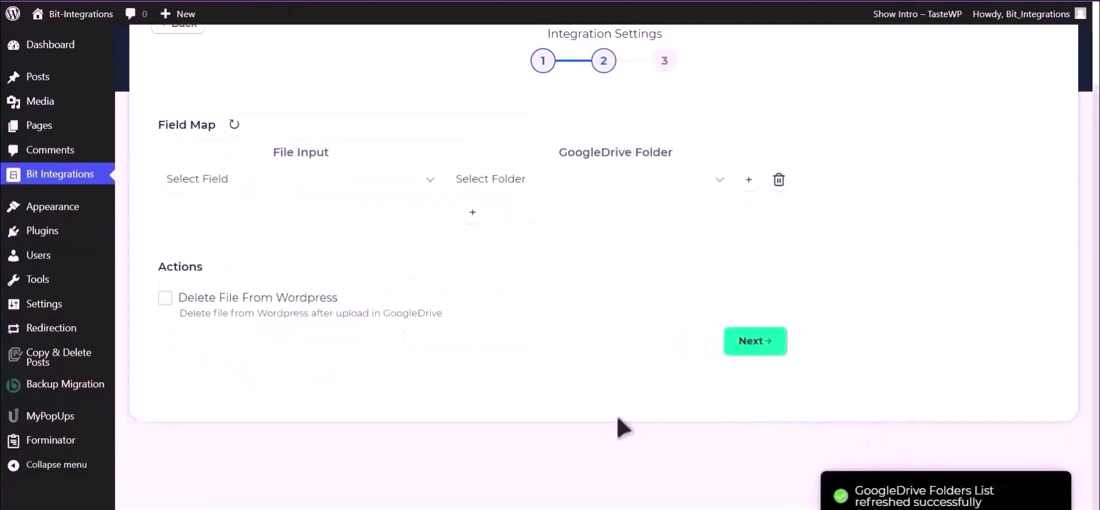
pyautogui.click(367, 184)
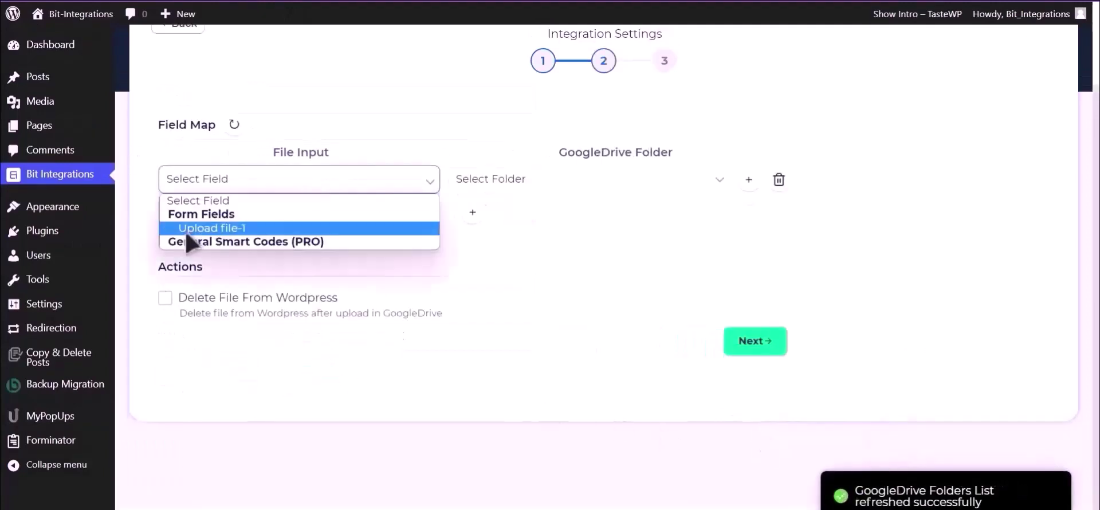
pyautogui.click(256, 229)
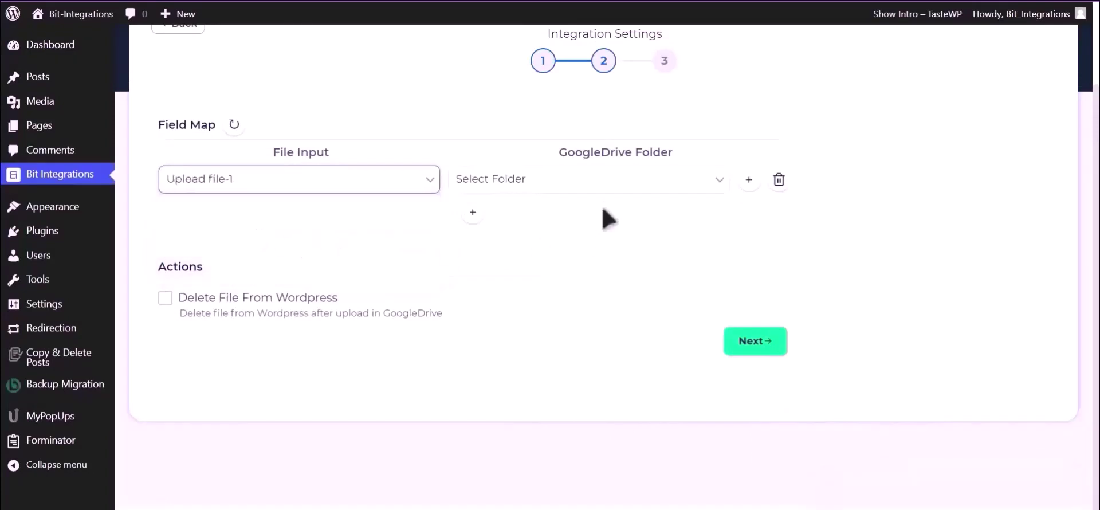
pyautogui.click(596, 185)
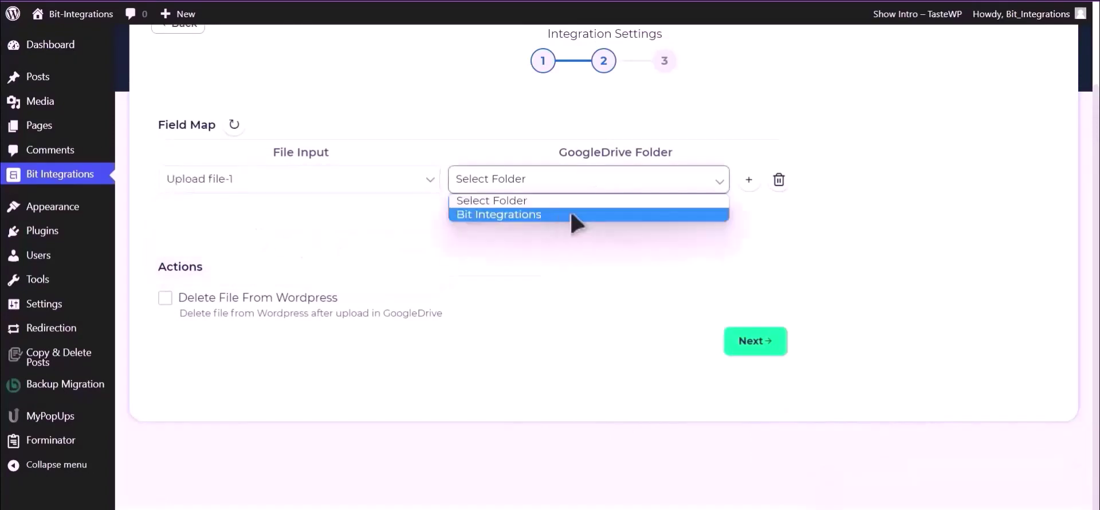
pyautogui.click(573, 215)
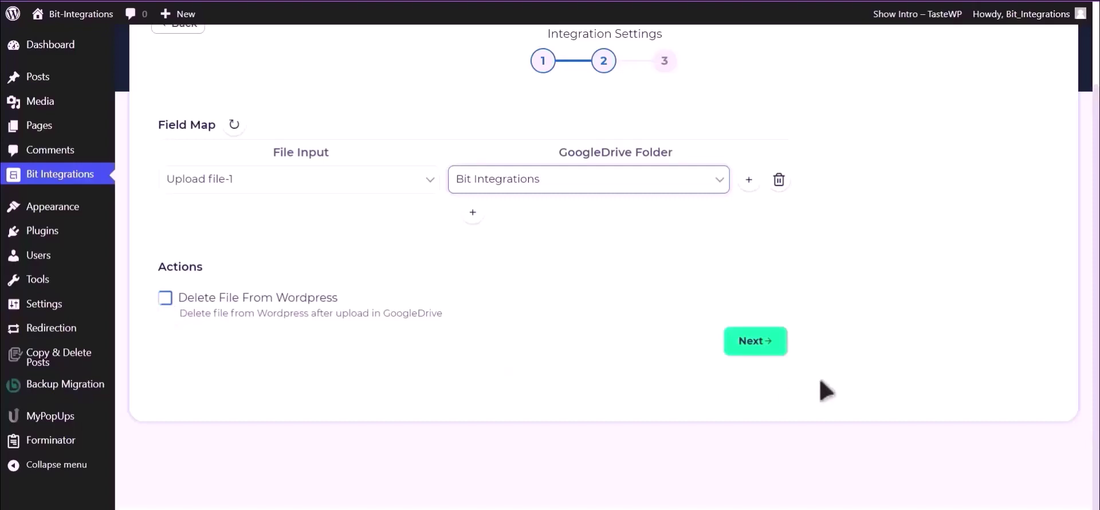
pyautogui.click(757, 340)
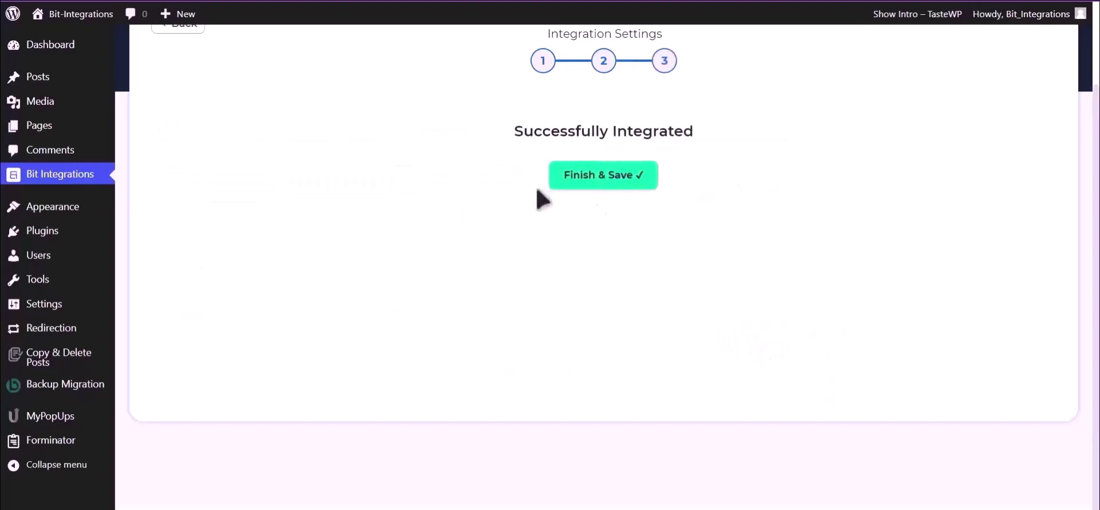
pyautogui.click(615, 181)
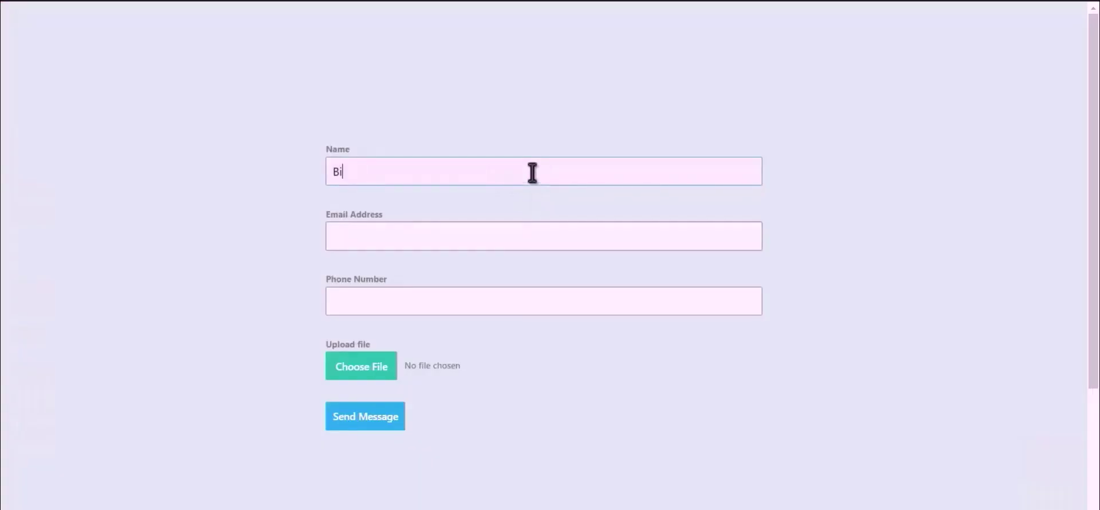
# Fill the test form's name, email and phone 444555666.
pyautogui.write('ntegrati')
pyautogui.write('ons')
pyautogui.click(533, 232)
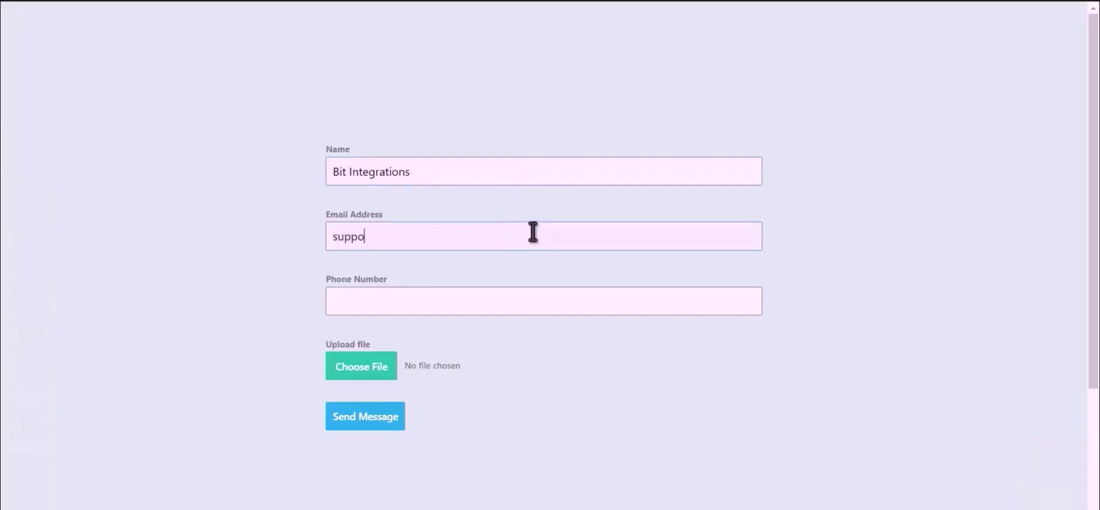
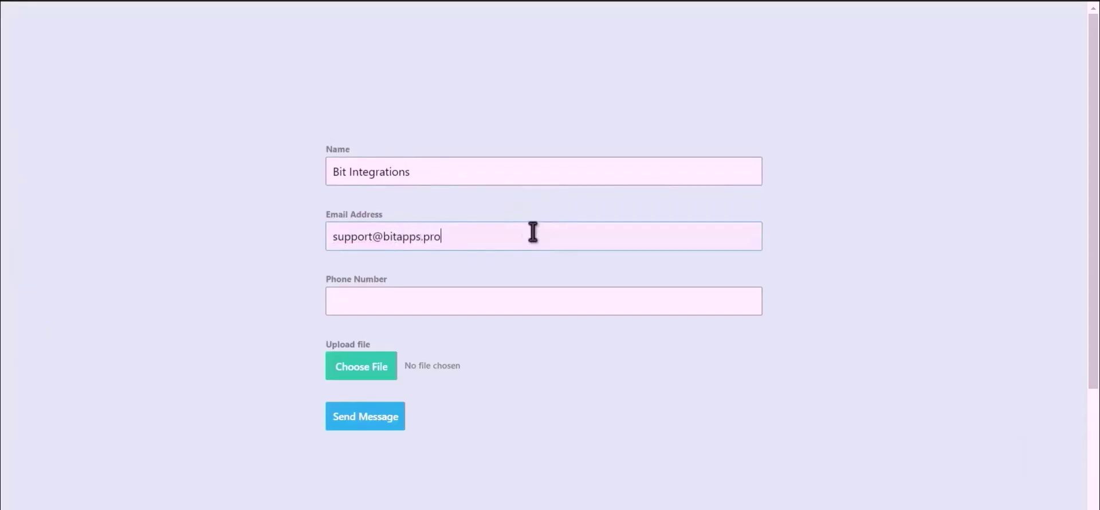
pyautogui.click(480, 306)
pyautogui.write('5666')
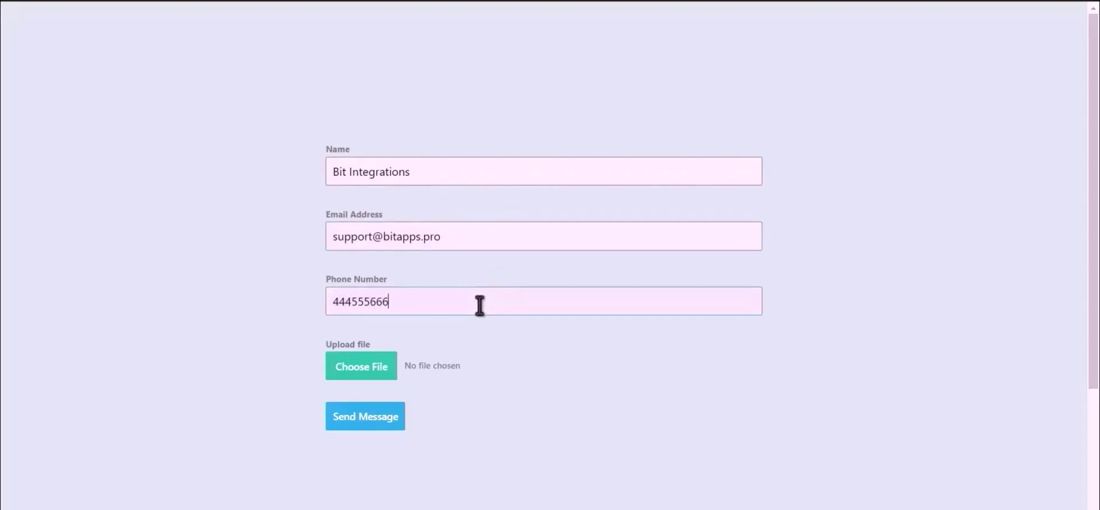
# Attach Bit Integrations.png and send the form.
pyautogui.click(344, 377)
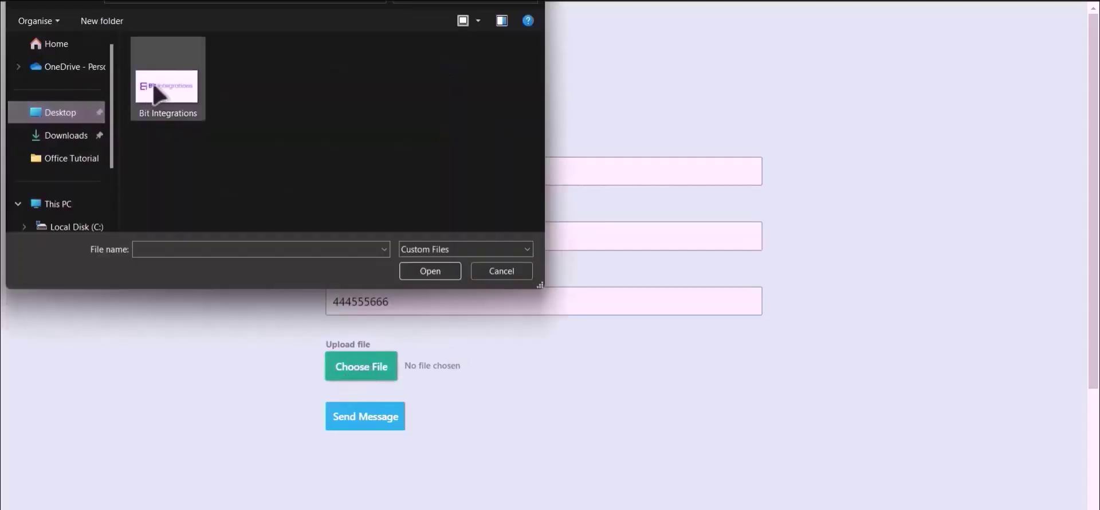
pyautogui.doubleClick(155, 81)
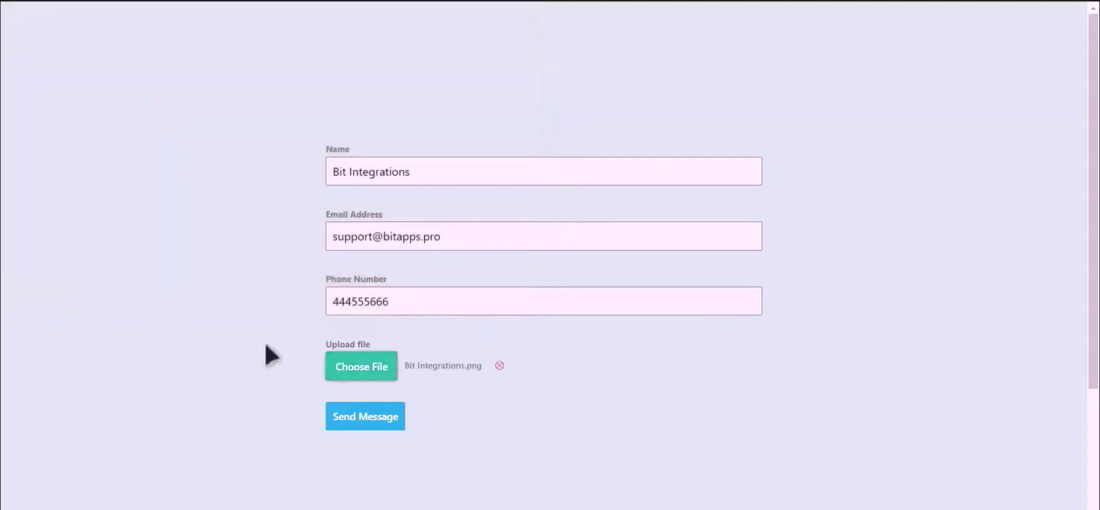
pyautogui.click(367, 418)
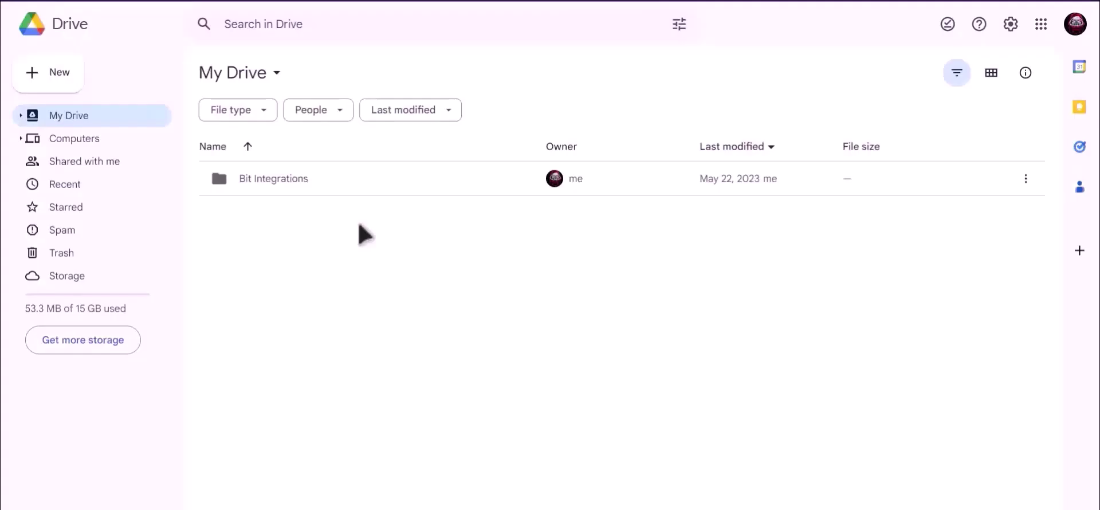
# Open the Bit Integrations folder in My Drive to check the uploaded PNG.
pyautogui.click(258, 182)
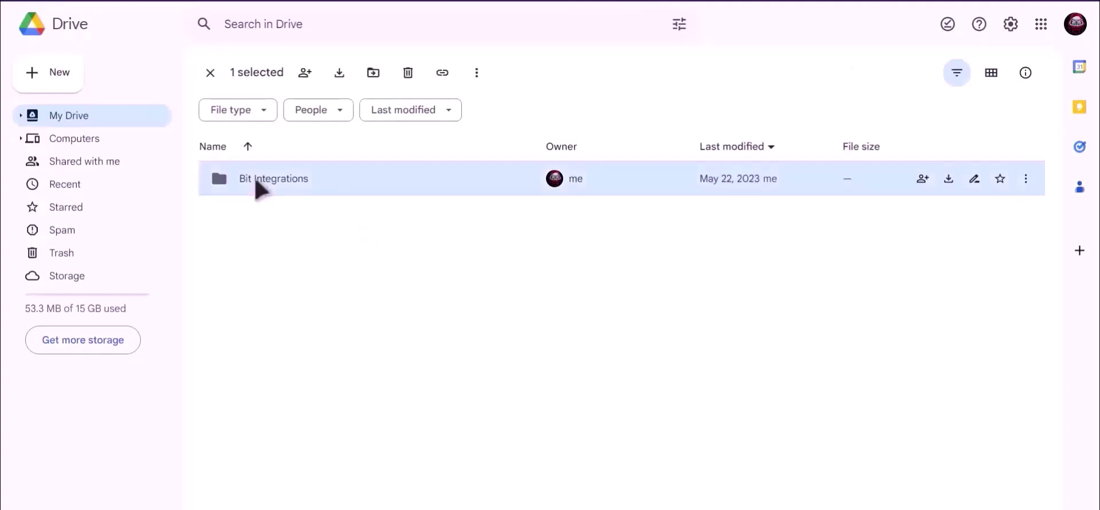
pyautogui.doubleClick(290, 186)
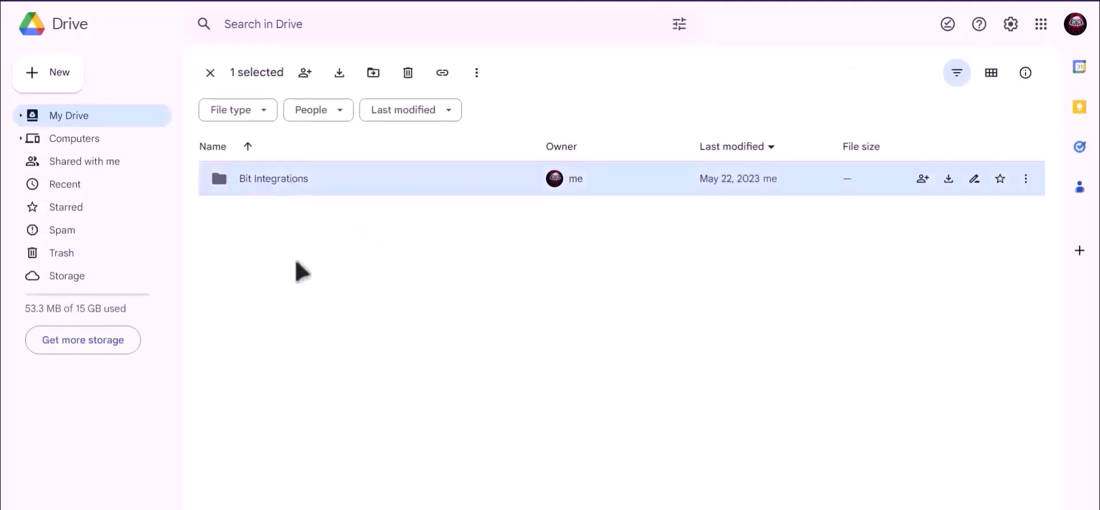